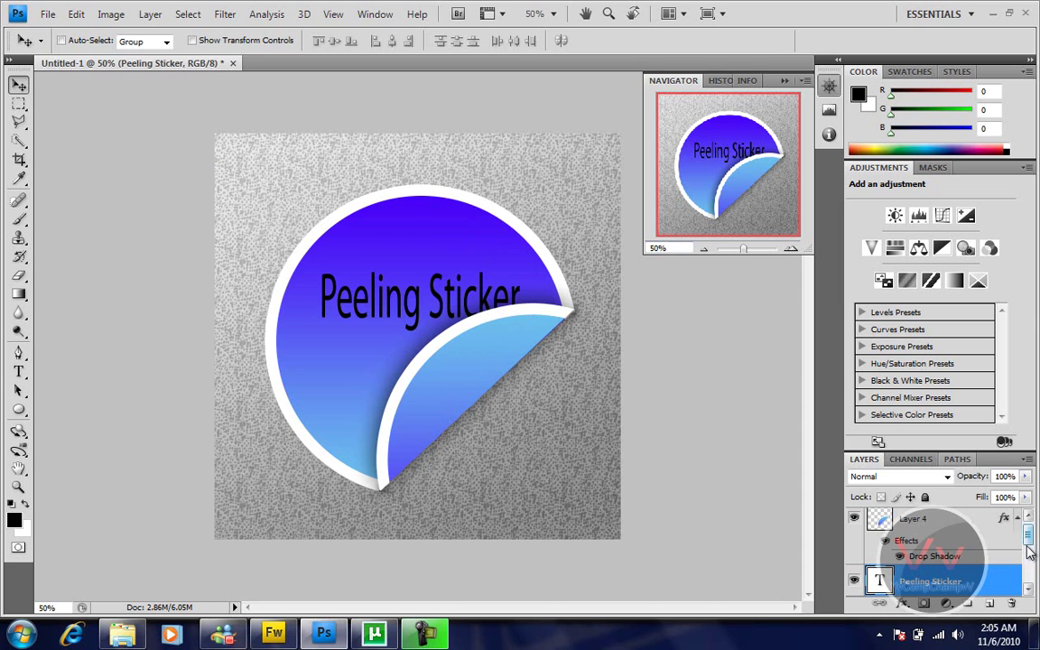
Start a new document with File > New.
{"action": "left_click", "coordinate": [1029, 591]}
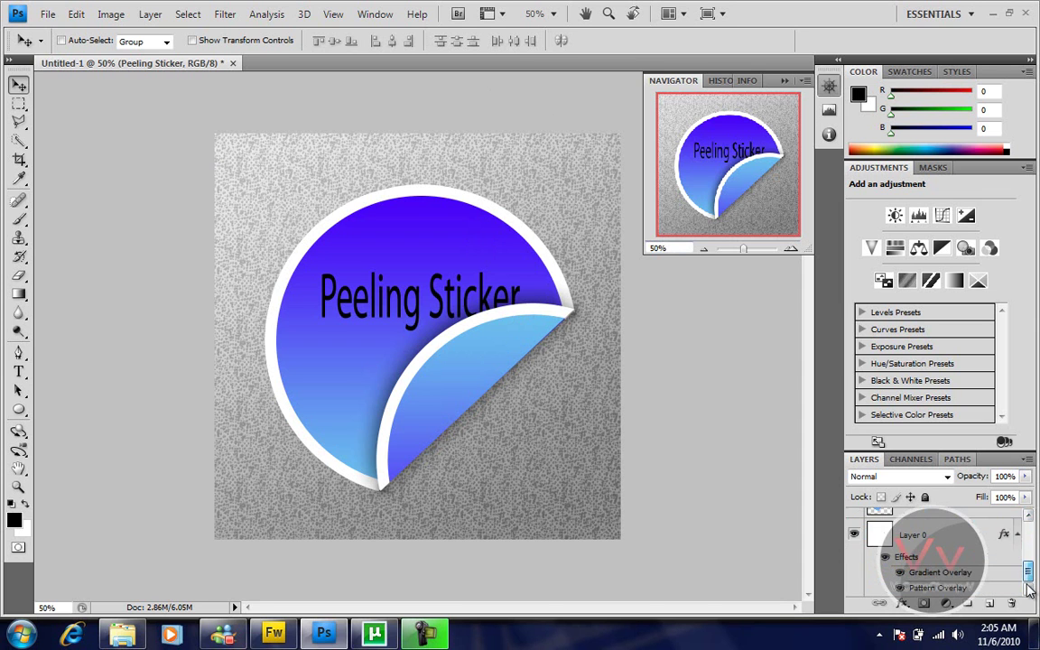
{"action": "scroll", "coordinate": [1030, 554], "scroll_direction": "up", "scroll_amount": 2}
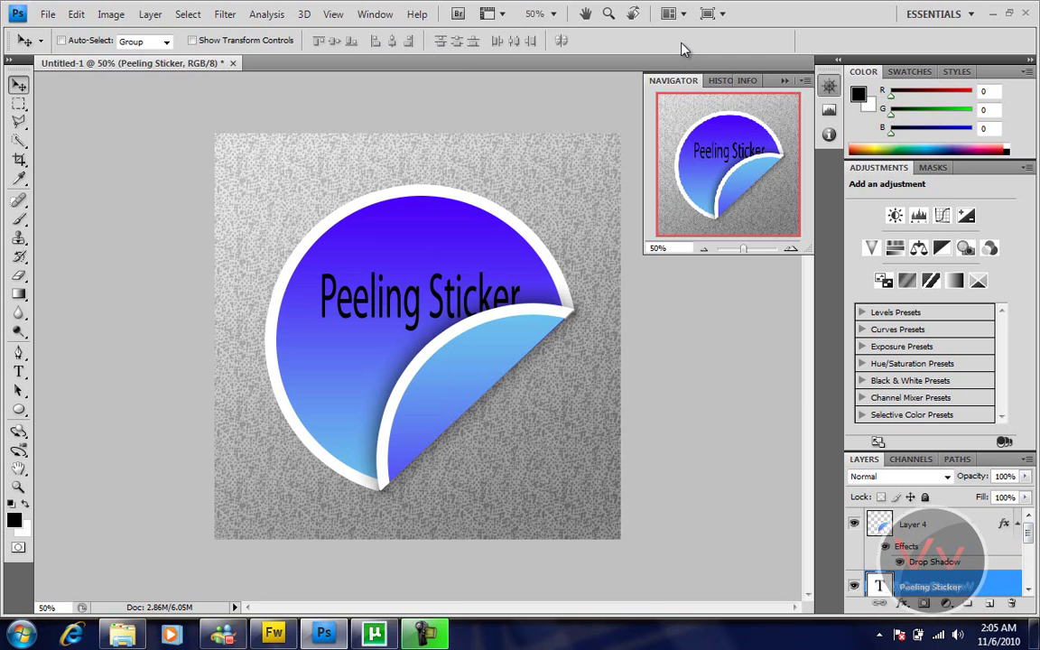
{"action": "left_click", "coordinate": [48, 13]}
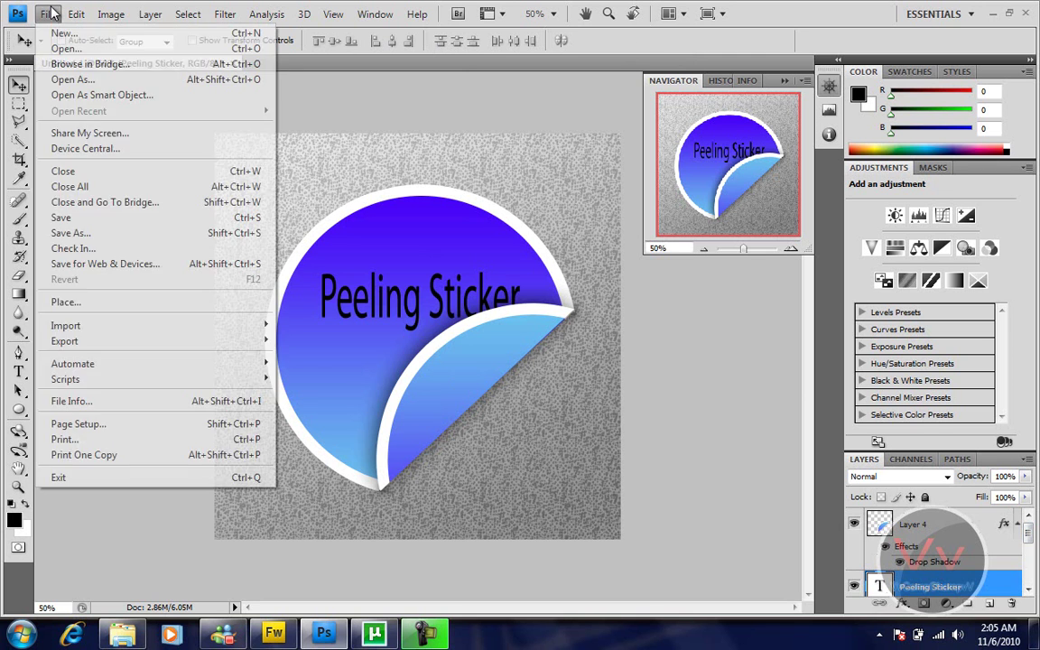
{"action": "left_click", "coordinate": [566, 74]}
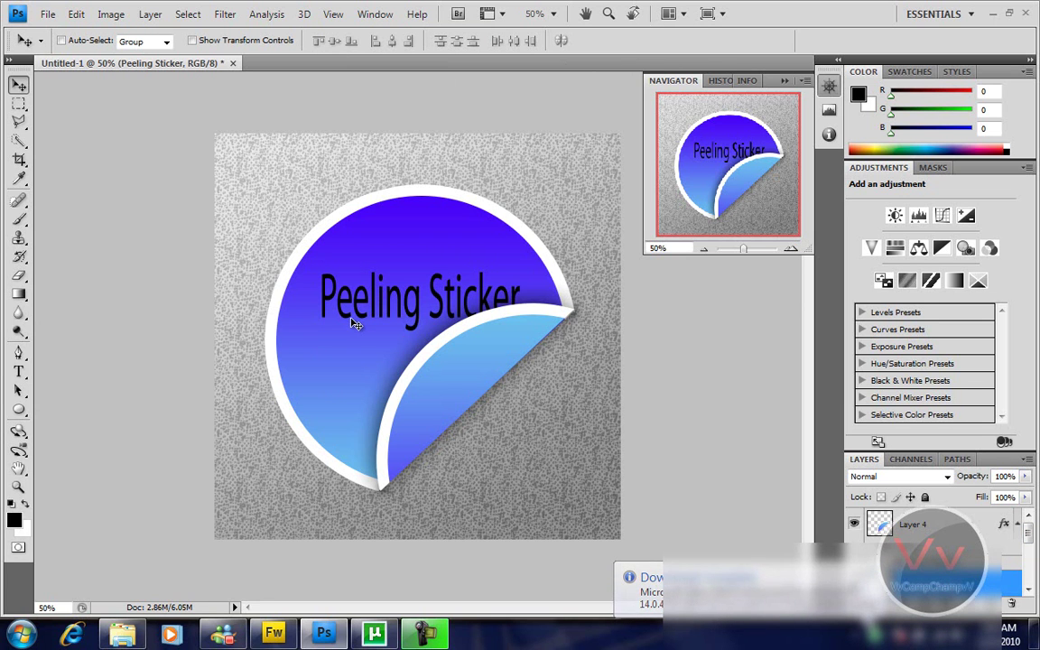
{"action": "left_click", "coordinate": [48, 14]}
{"action": "left_click", "coordinate": [63, 32]}
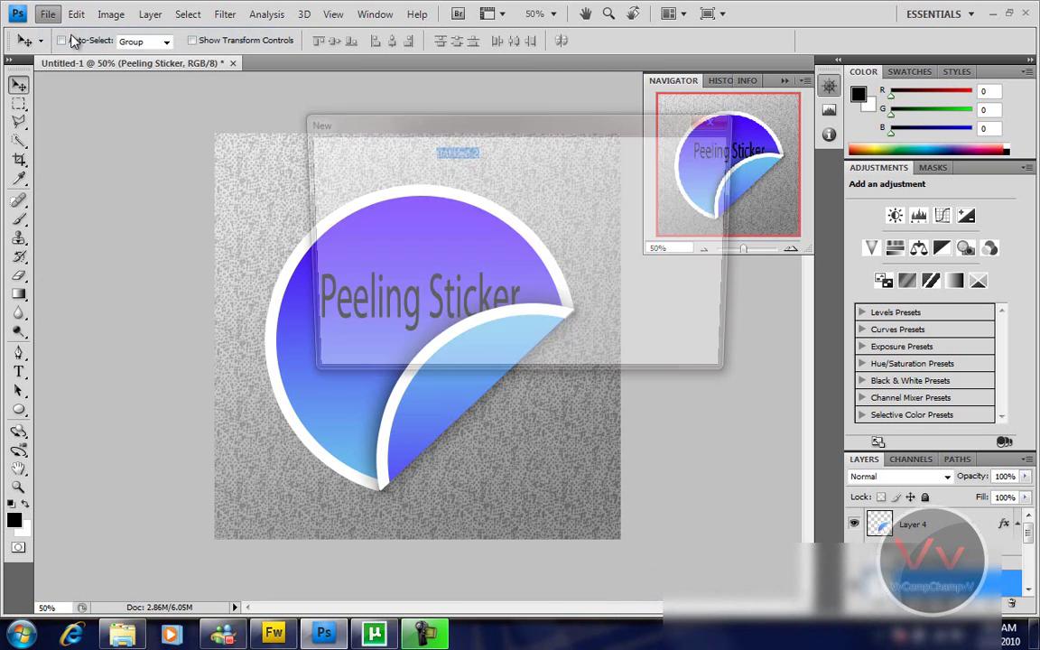
Set width and height to 1000 px, resolution 72, and name it 'Peeling Sticker'.
{"action": "double_click", "coordinate": [458, 217]}
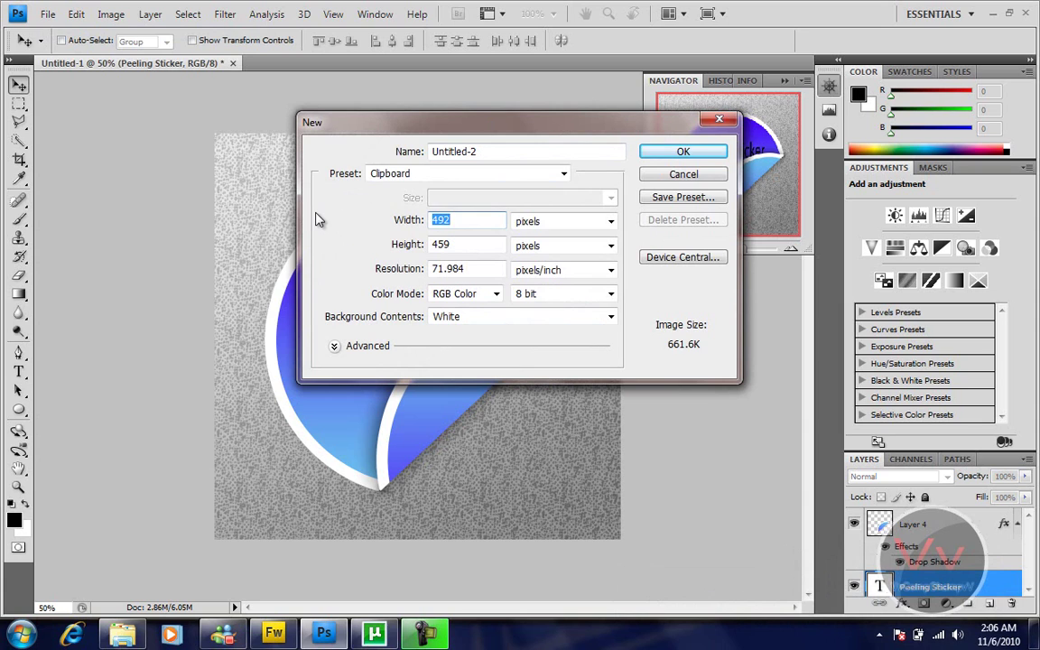
{"action": "type", "text": "1000"}
{"action": "key", "text": "Tab"}
{"action": "key", "text": "Tab"}
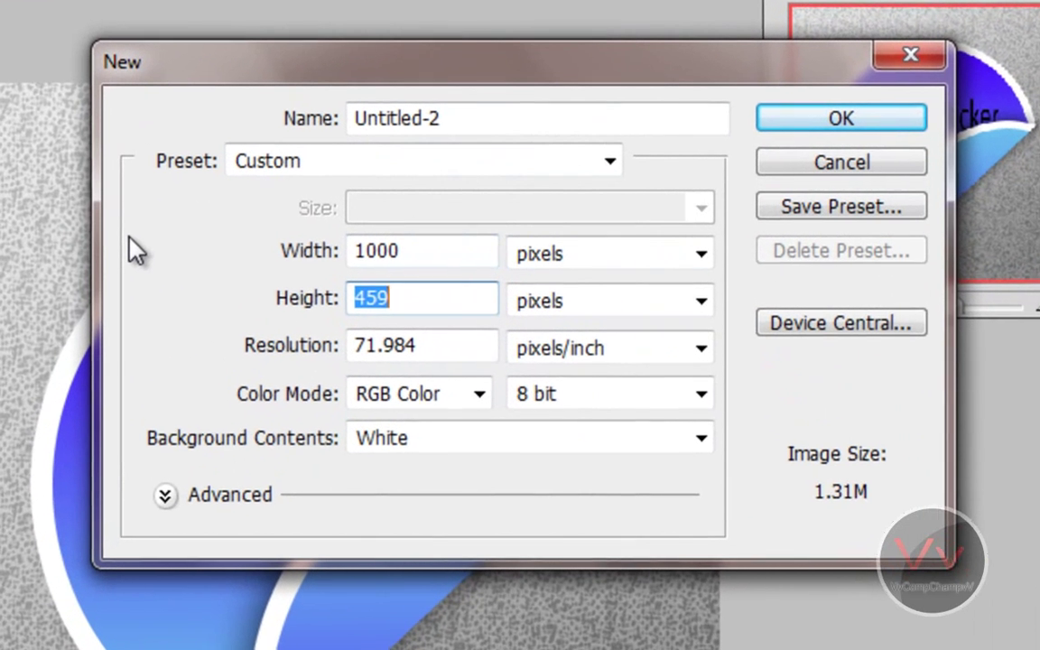
{"action": "type", "text": "1000"}
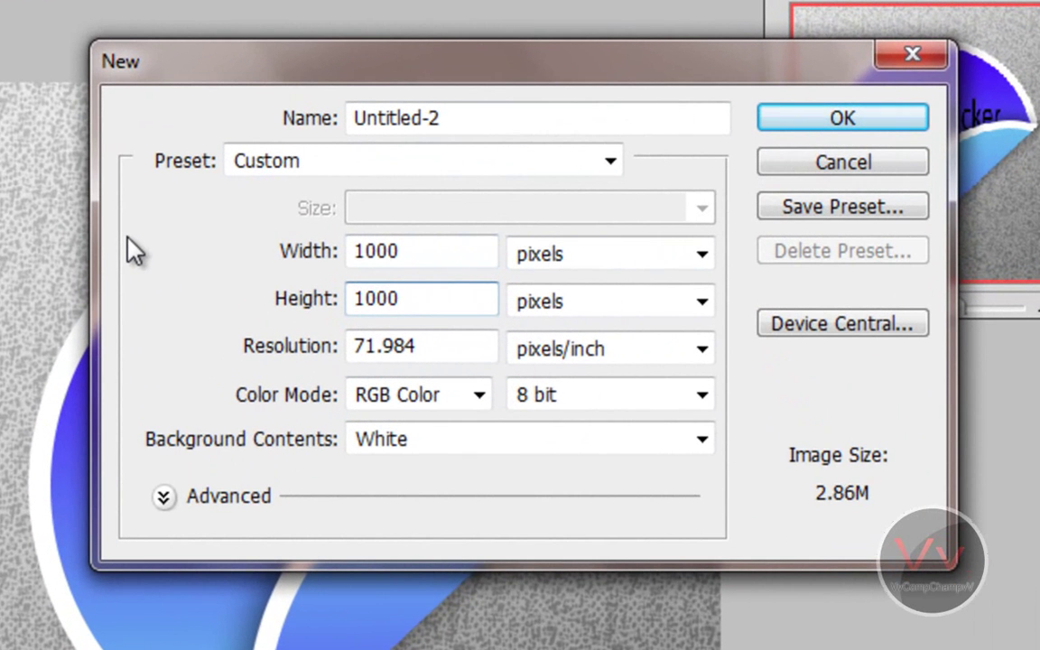
{"action": "key", "text": "Tab"}
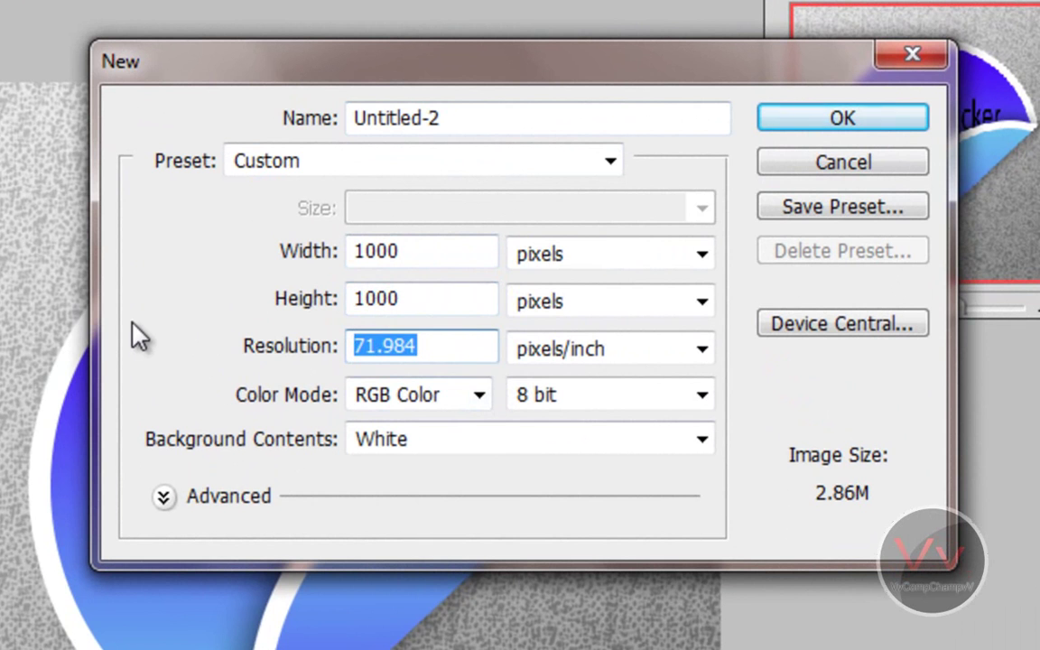
{"action": "type", "text": "72"}
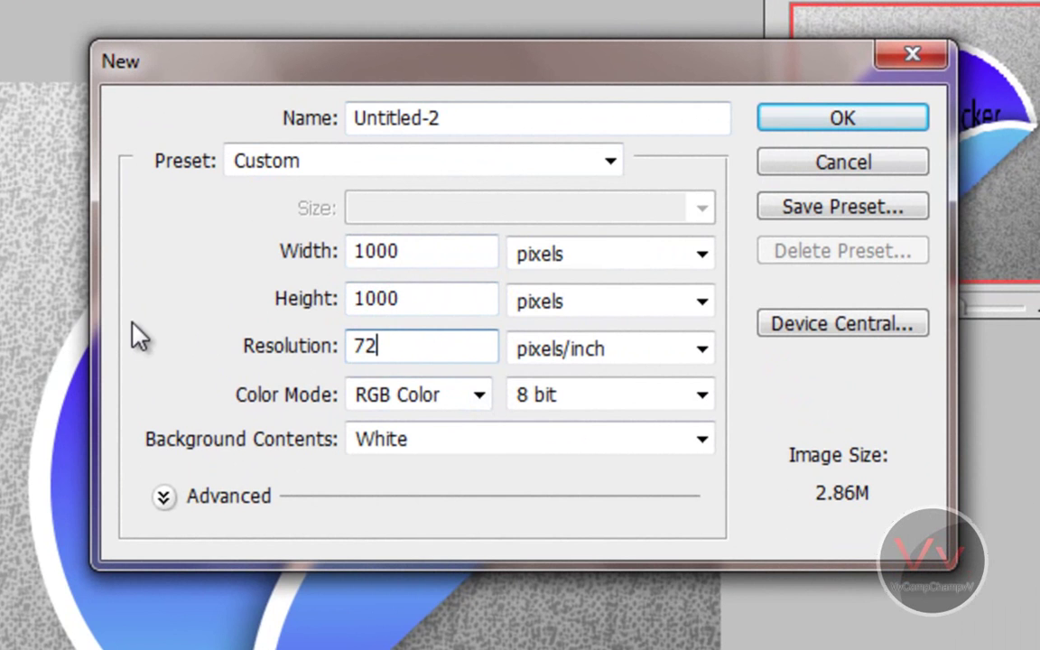
{"action": "left_click", "coordinate": [492, 123]}
{"action": "type", "text": "Peeling S"}
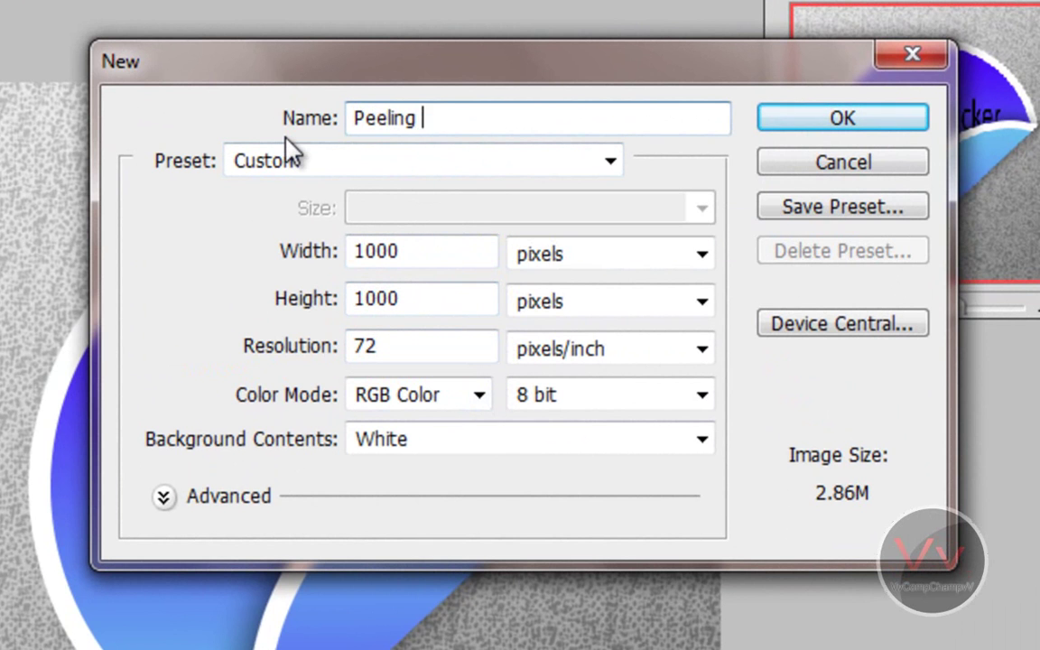
{"action": "type", "text": "ticker"}
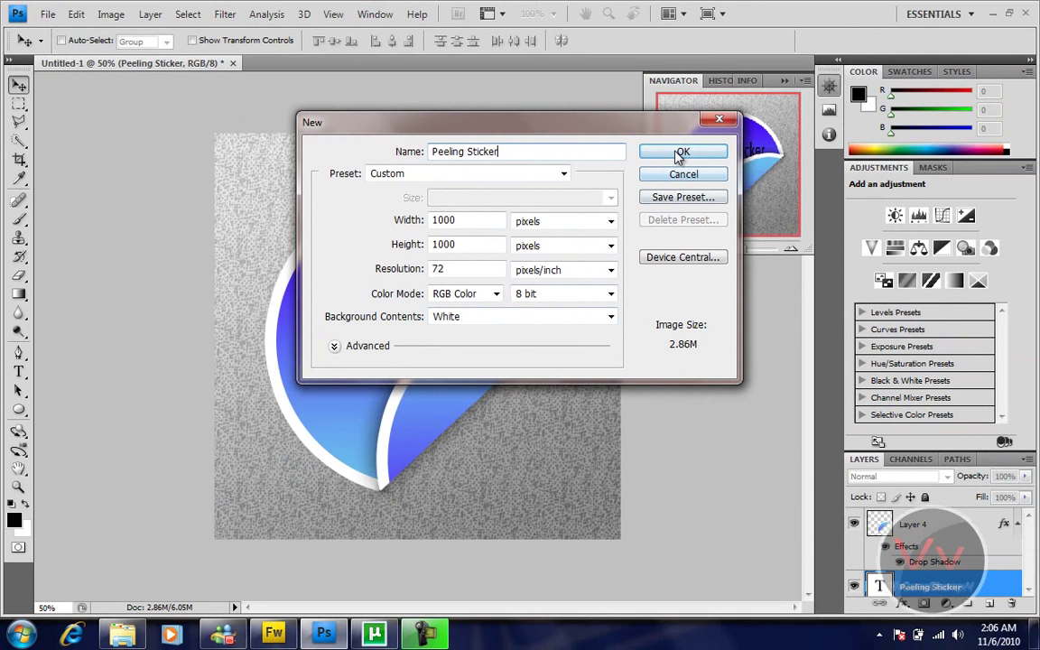
Create the 1000 × 1000 px Peeling Sticker document.
{"action": "left_click", "coordinate": [681, 154]}
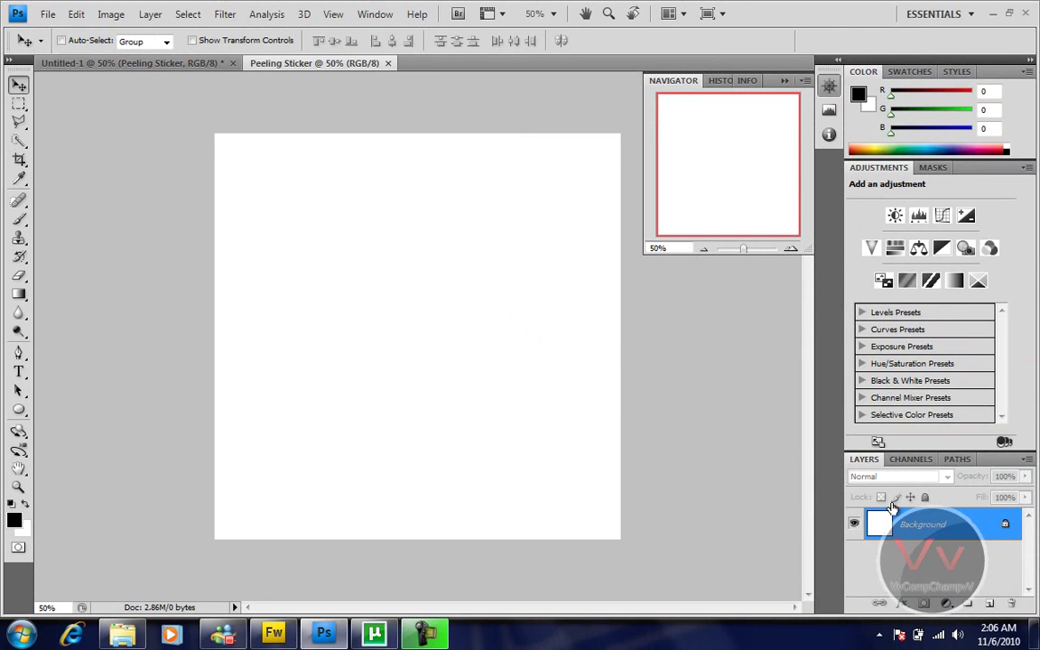
{"action": "double_click", "coordinate": [903, 525]}
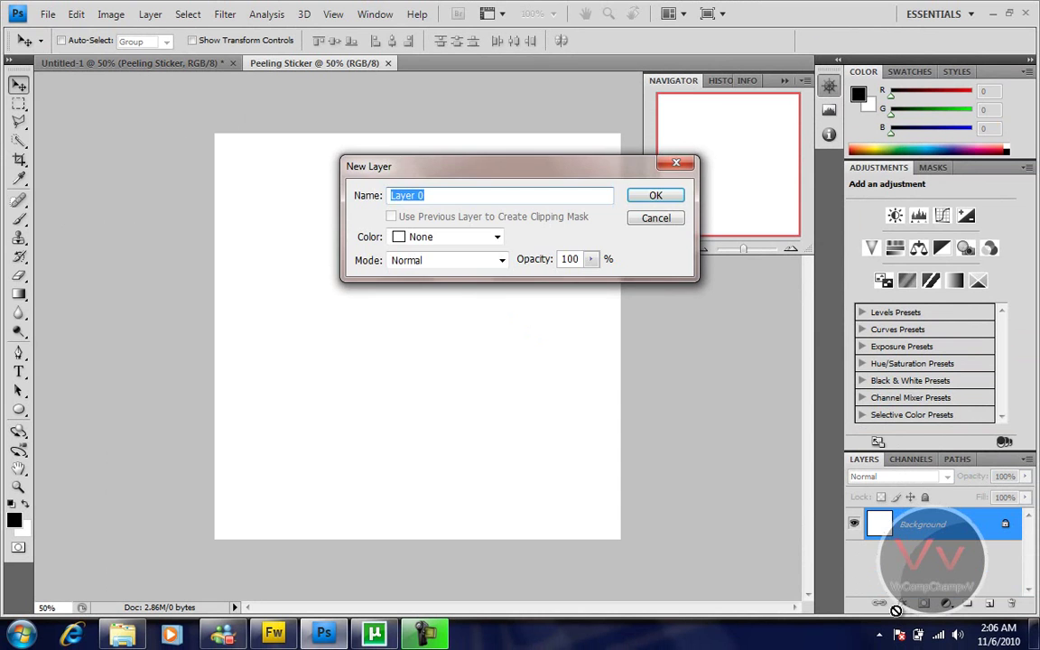
{"action": "left_click", "coordinate": [654, 218]}
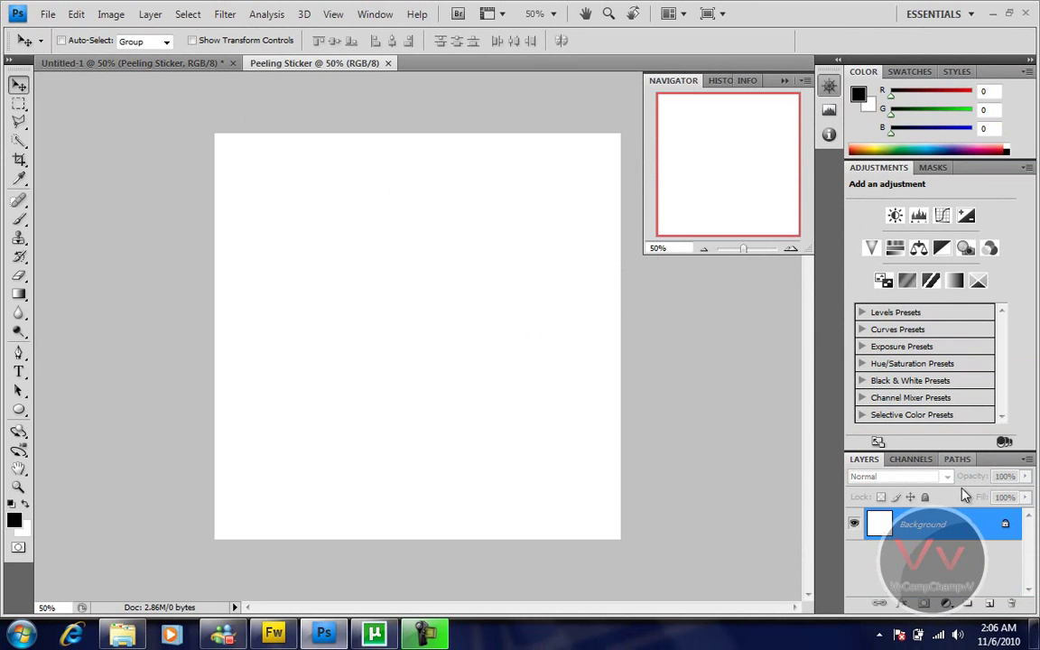
{"action": "left_click", "coordinate": [375, 13]}
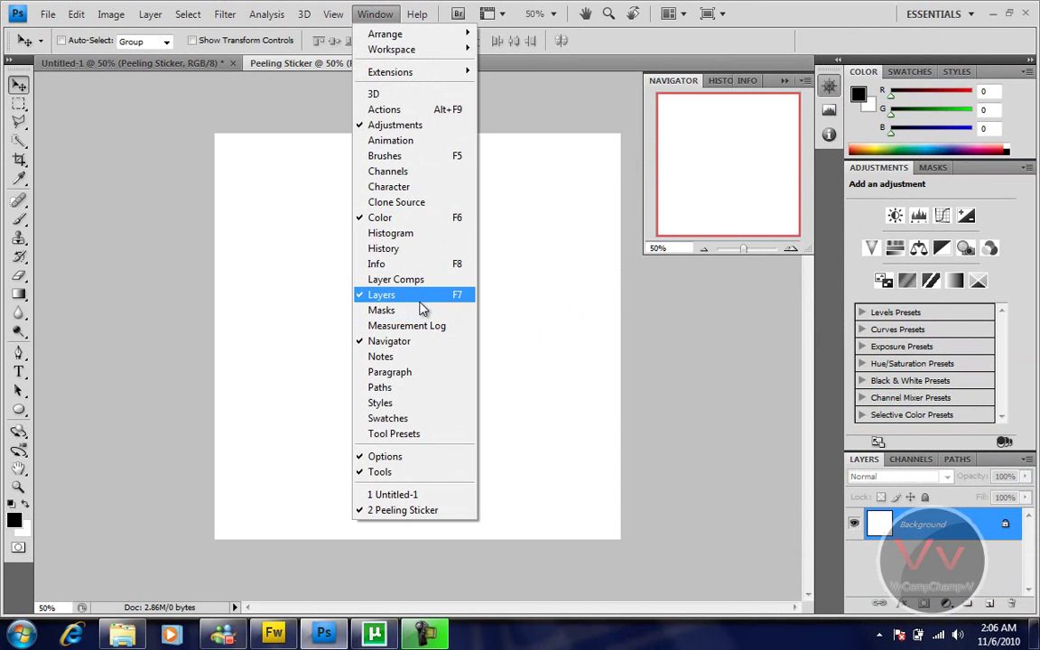
{"action": "left_click", "coordinate": [681, 183]}
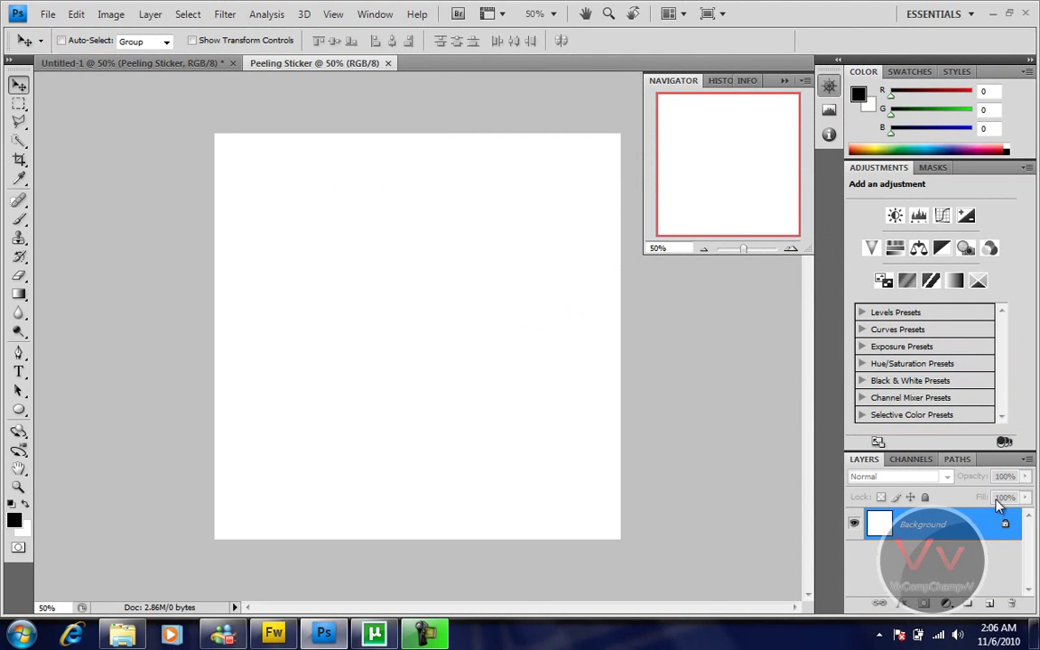
Convert the locked background into an unlocked layer named 'Background'.
{"action": "double_click", "coordinate": [919, 526]}
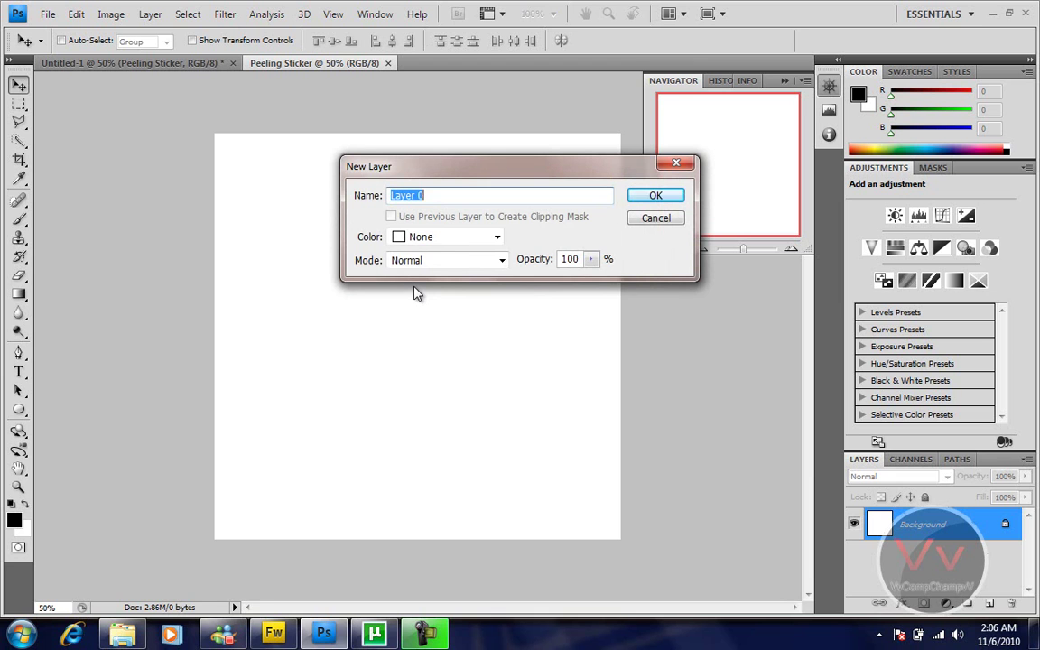
{"action": "type", "text": "Background"}
{"action": "key", "text": "Return"}
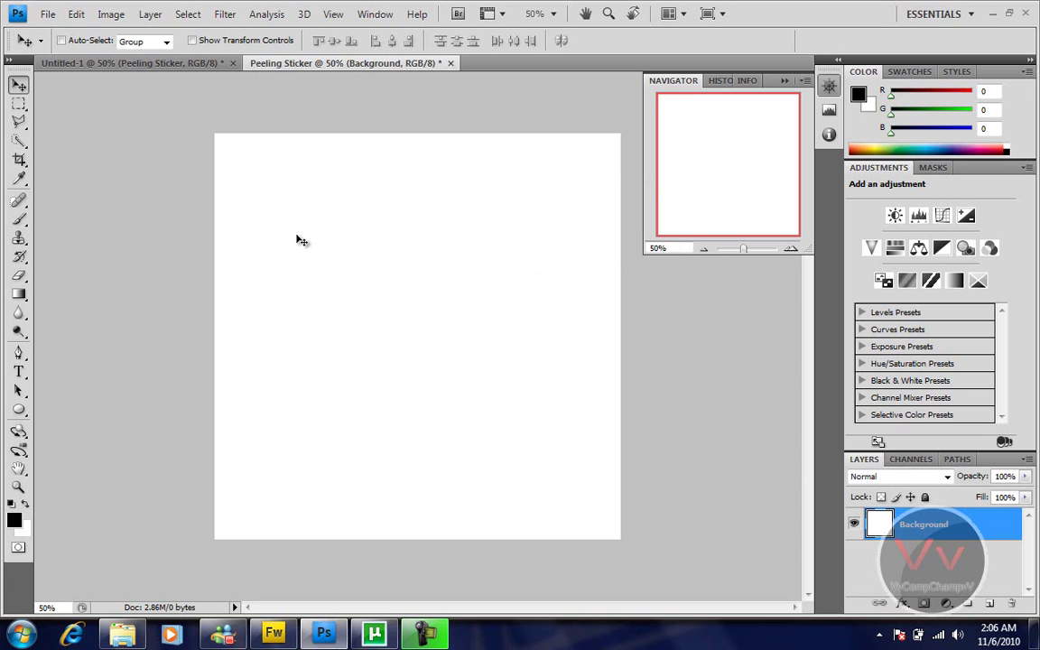
Give the Background layer a grey fibrous paper Pattern Overlay in Layer Style.
{"action": "right_click", "coordinate": [931, 515]}
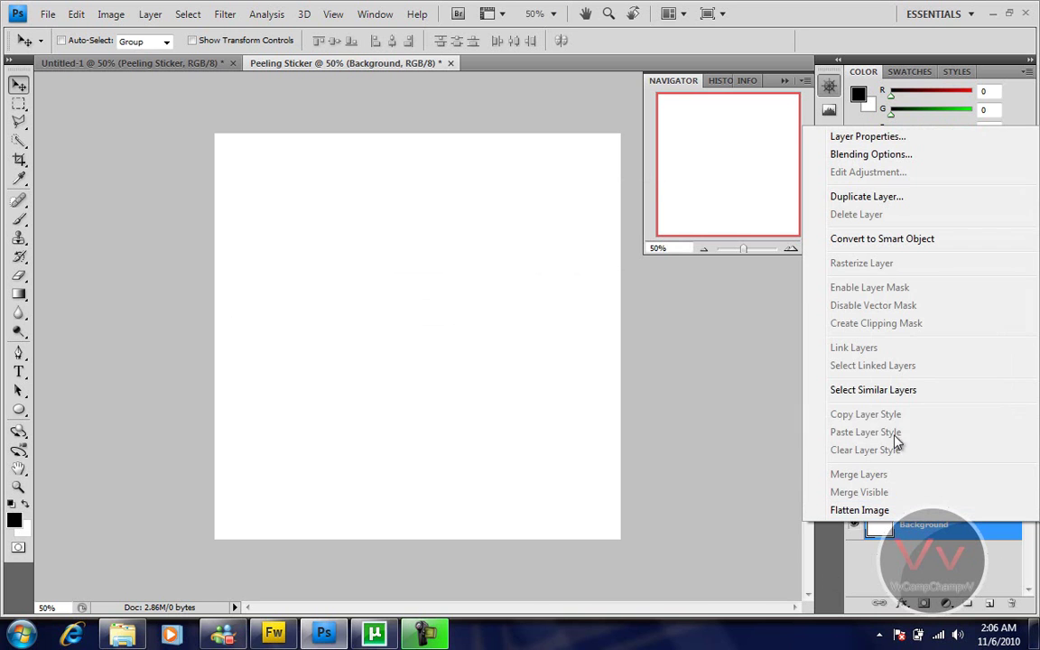
{"action": "left_click", "coordinate": [912, 160]}
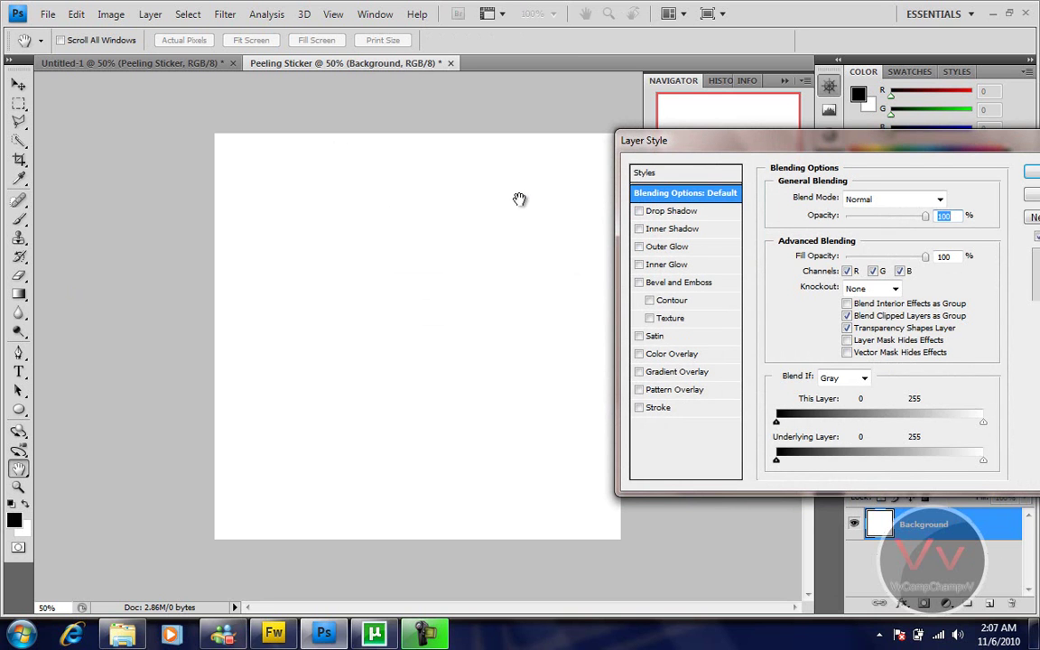
{"action": "left_click", "coordinate": [674, 389]}
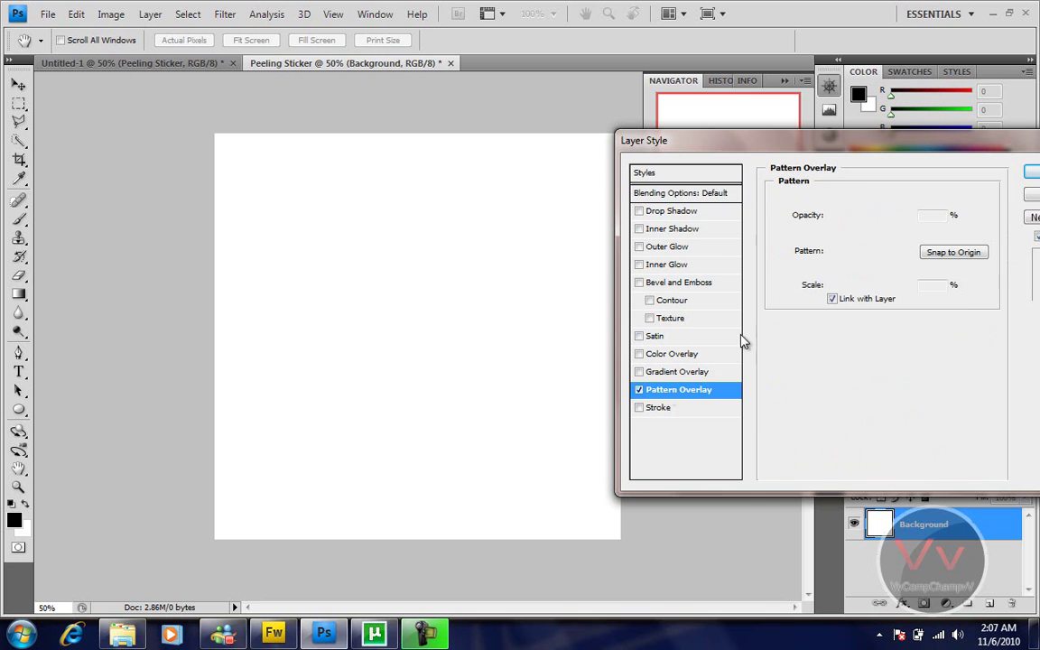
{"action": "left_click", "coordinate": [882, 252]}
{"action": "left_click", "coordinate": [905, 359]}
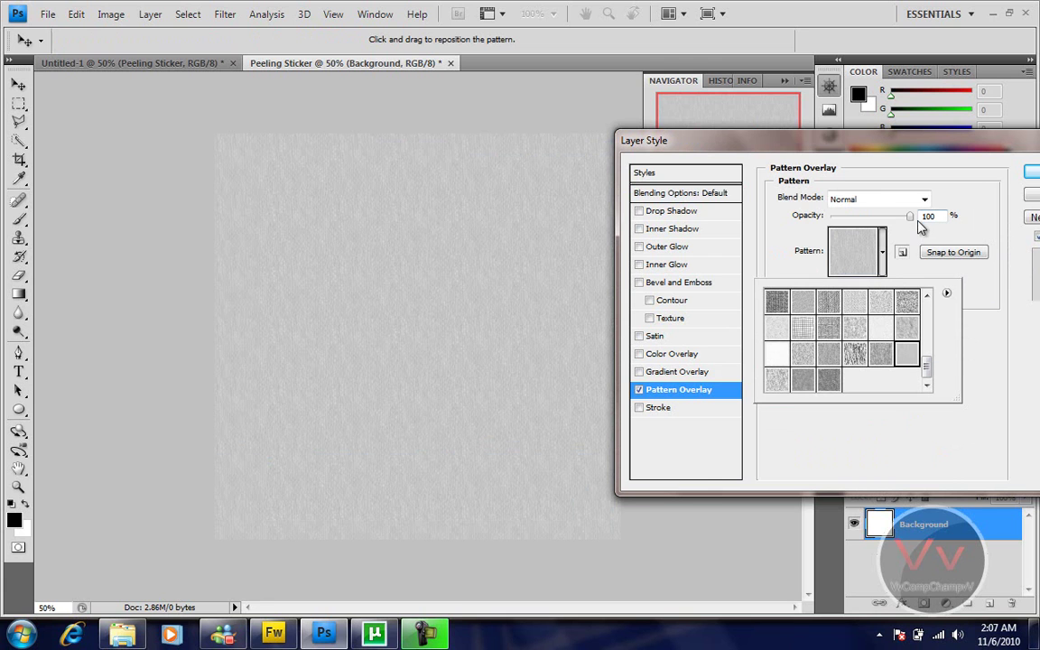
{"action": "left_click", "coordinate": [948, 293]}
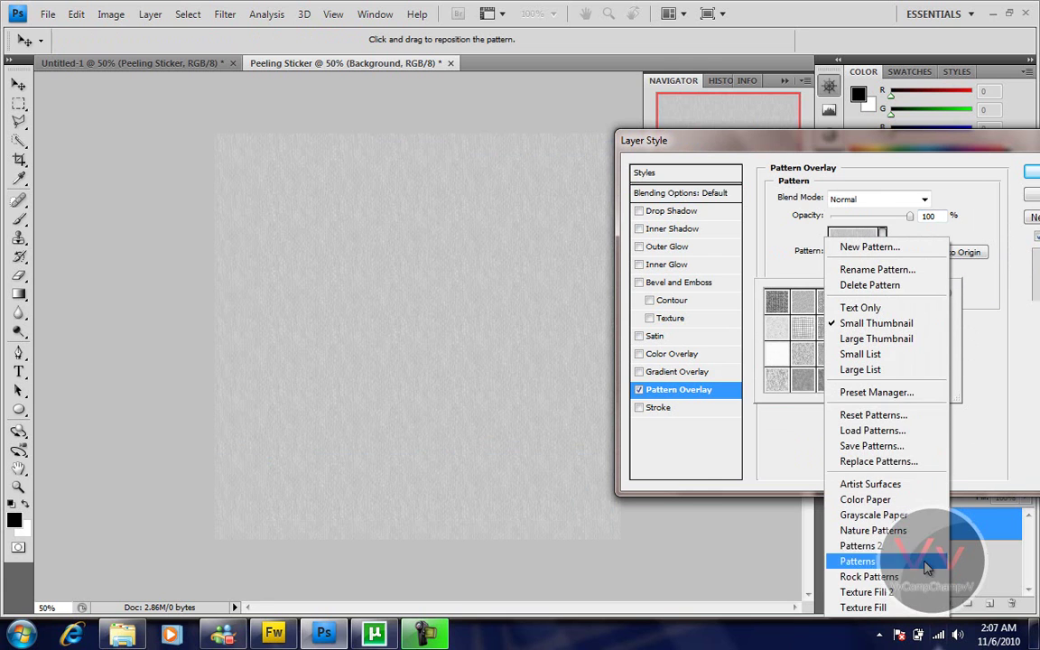
{"action": "left_click", "coordinate": [906, 386]}
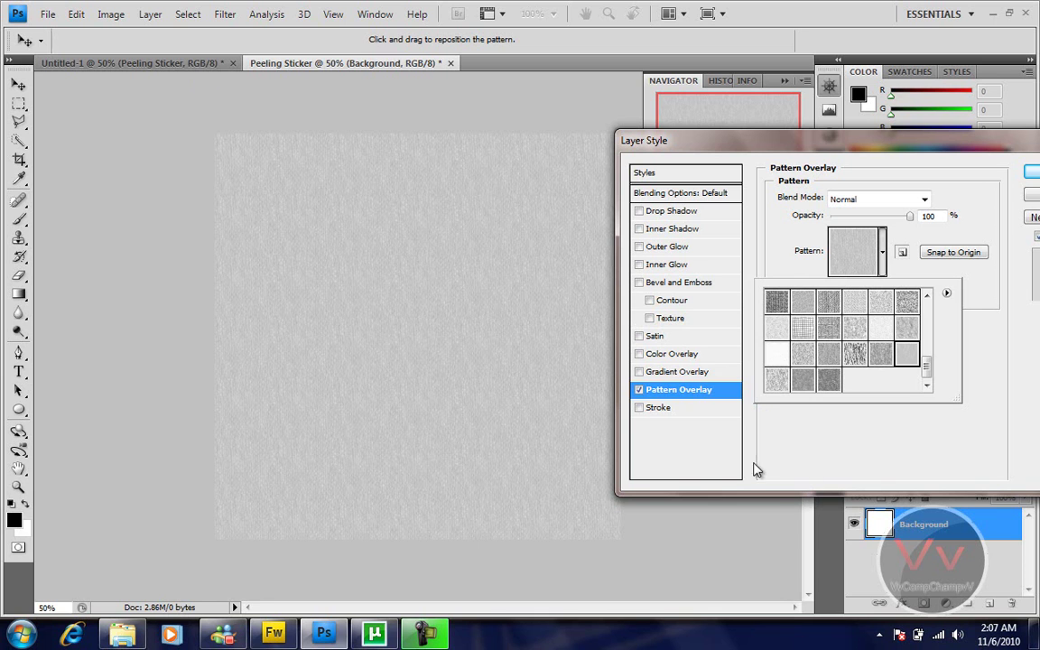
{"action": "left_click", "coordinate": [637, 370]}
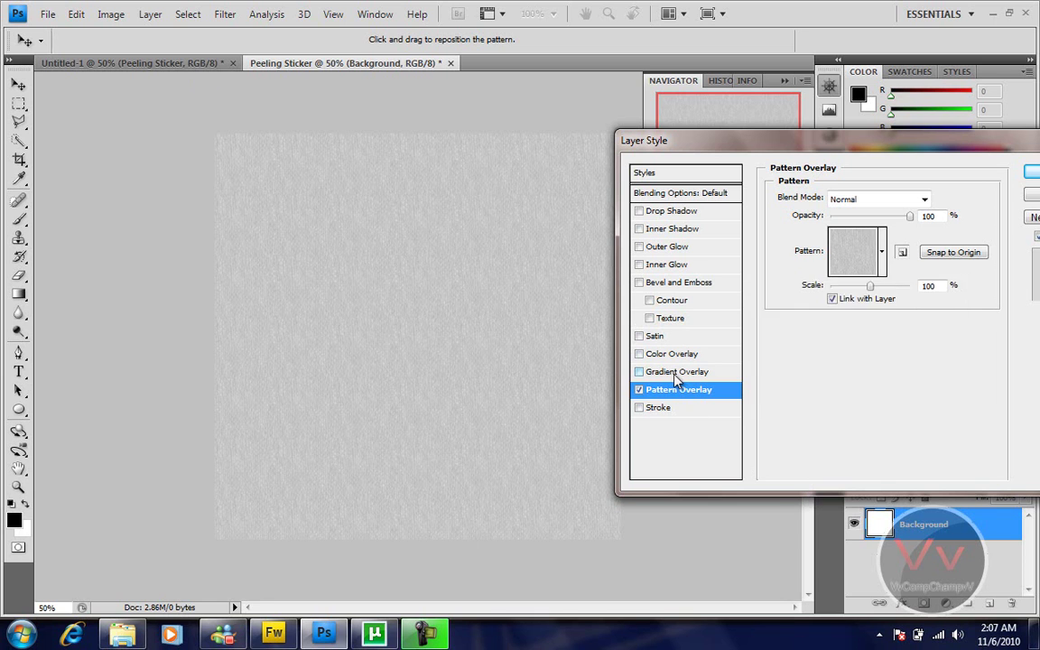
Add a Gradient Overlay to the background running from gold to bright orange.
{"action": "left_click", "coordinate": [668, 371]}
{"action": "left_click", "coordinate": [889, 233]}
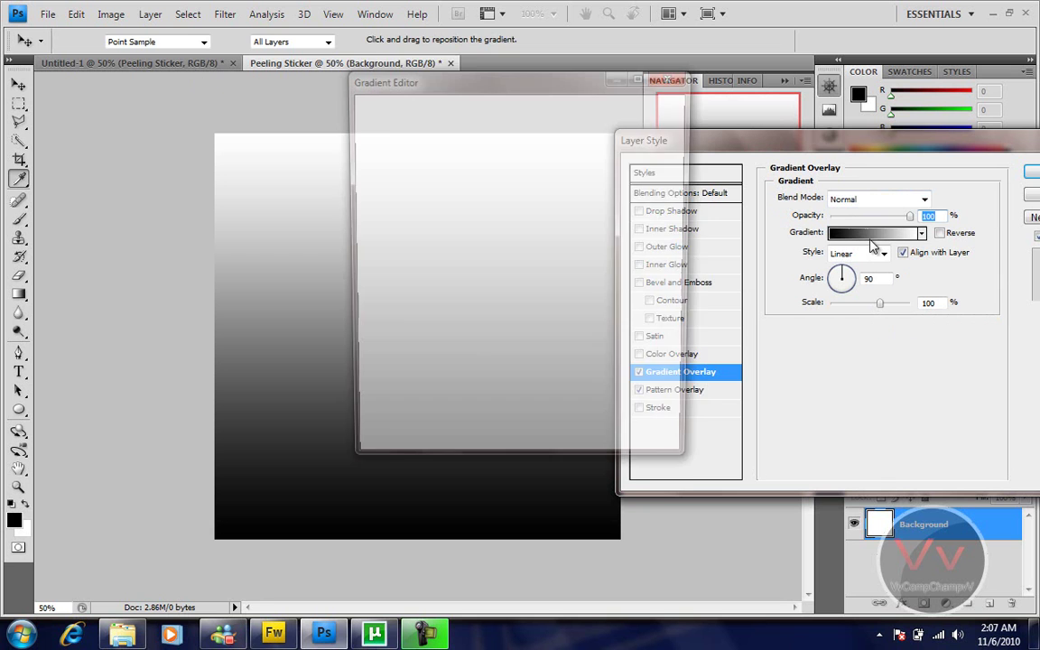
{"action": "left_click", "coordinate": [370, 357]}
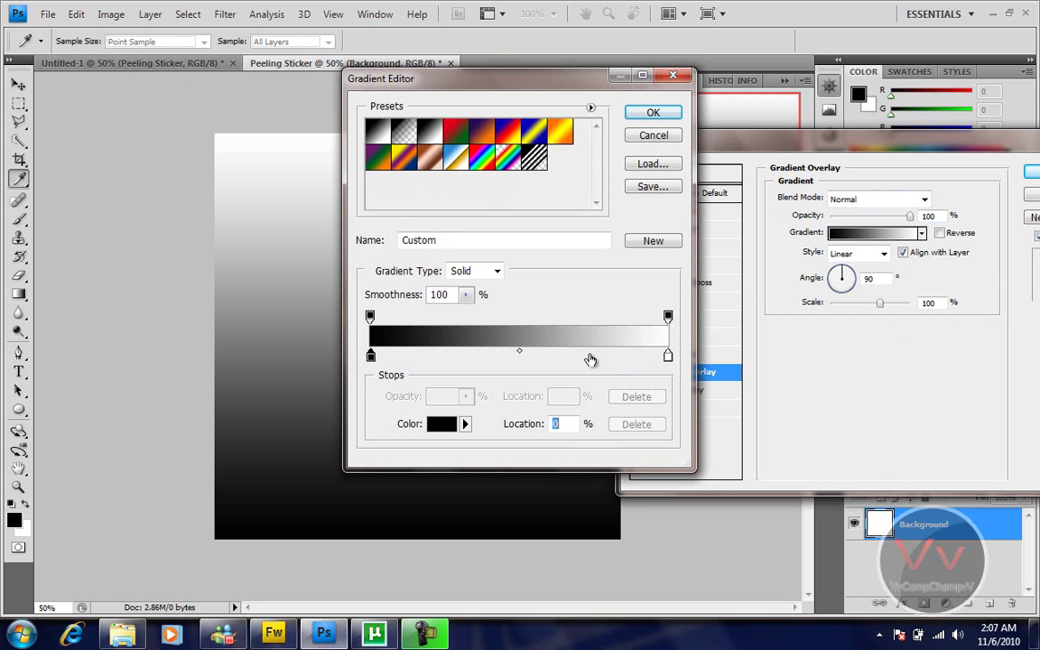
{"action": "left_click", "coordinate": [441, 424]}
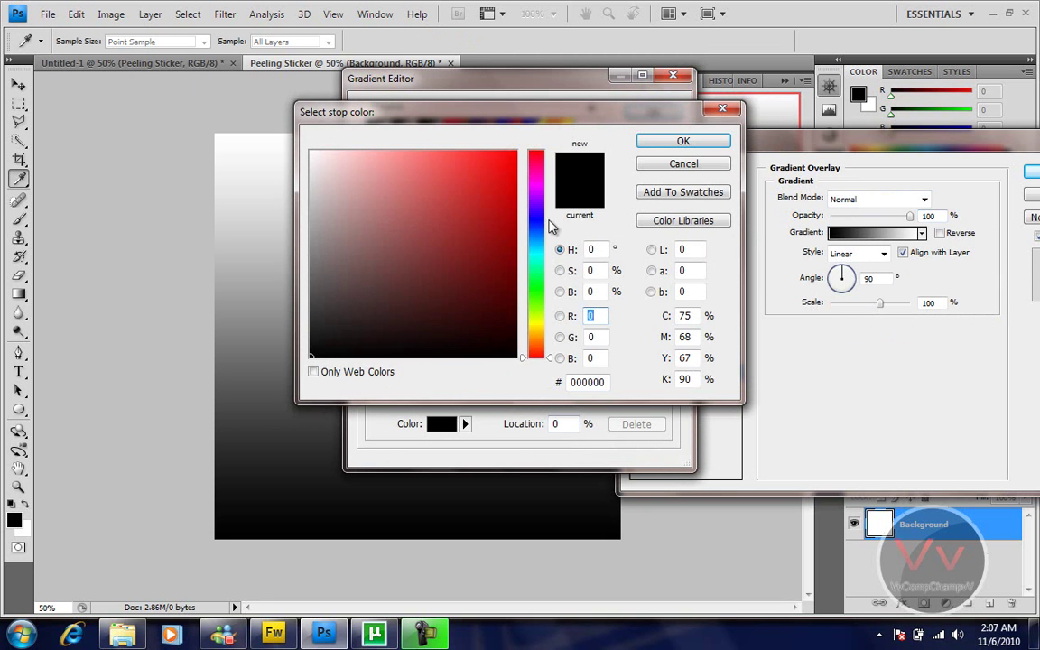
{"action": "left_click_drag", "start_coordinate": [549, 226], "coordinate": [546, 334]}
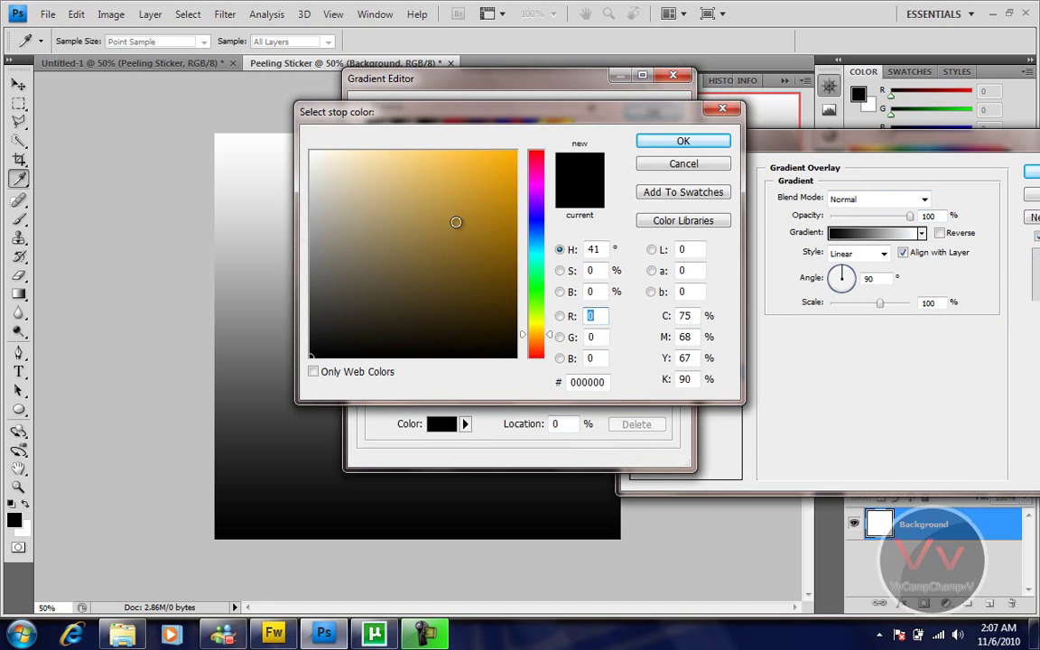
{"action": "left_click", "coordinate": [456, 212]}
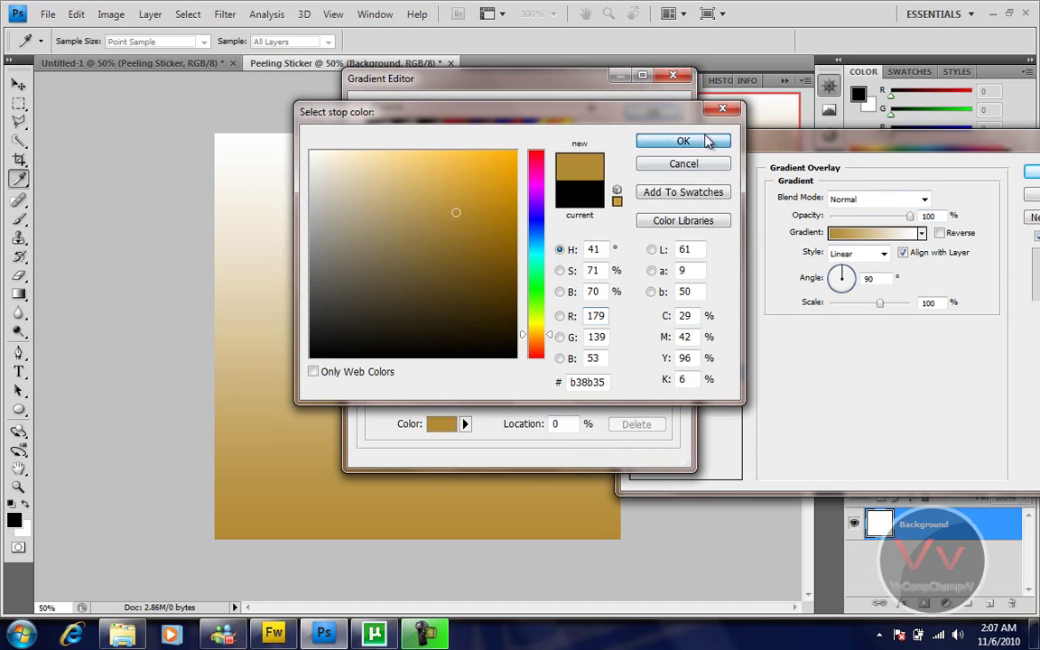
{"action": "left_click", "coordinate": [683, 141]}
{"action": "left_click", "coordinate": [668, 356]}
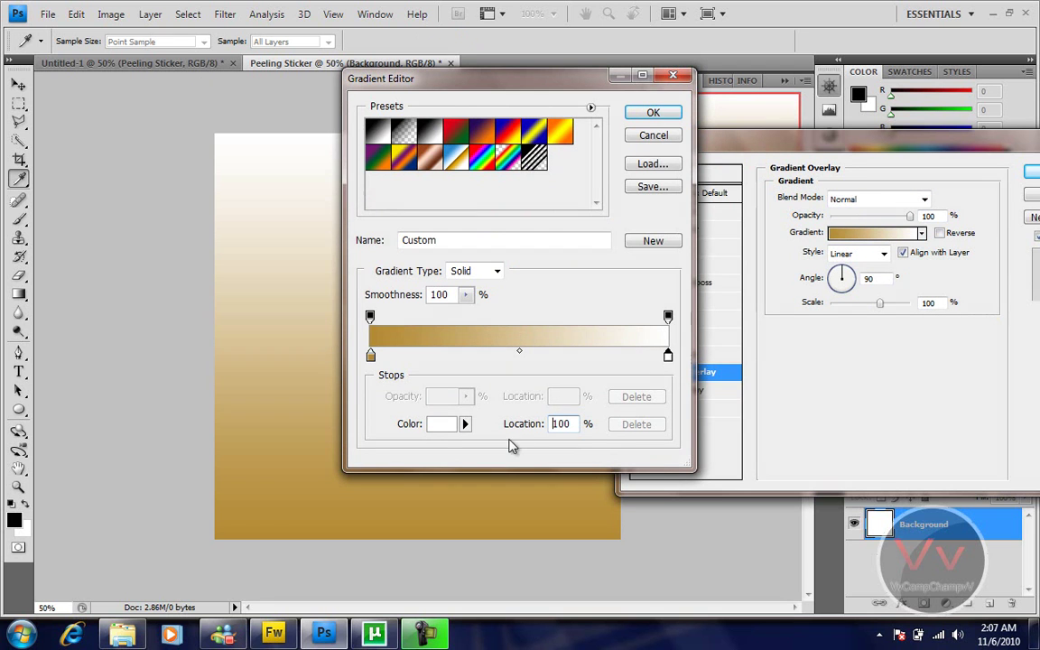
{"action": "left_click", "coordinate": [441, 424]}
{"action": "left_click_drag", "start_coordinate": [532, 303], "coordinate": [542, 335]}
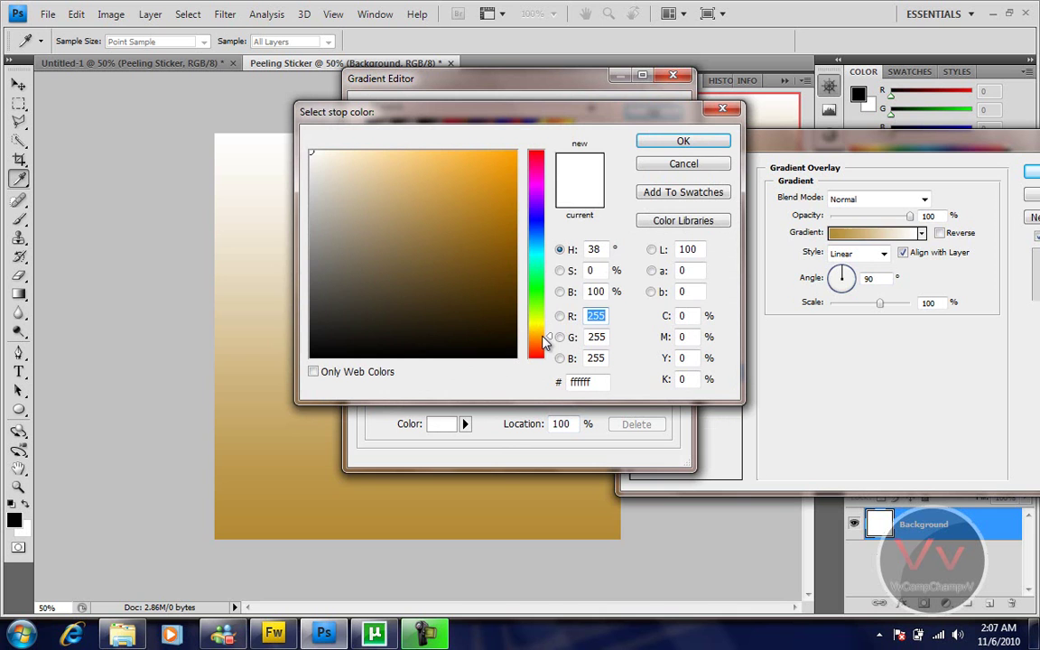
{"action": "left_click", "coordinate": [515, 168]}
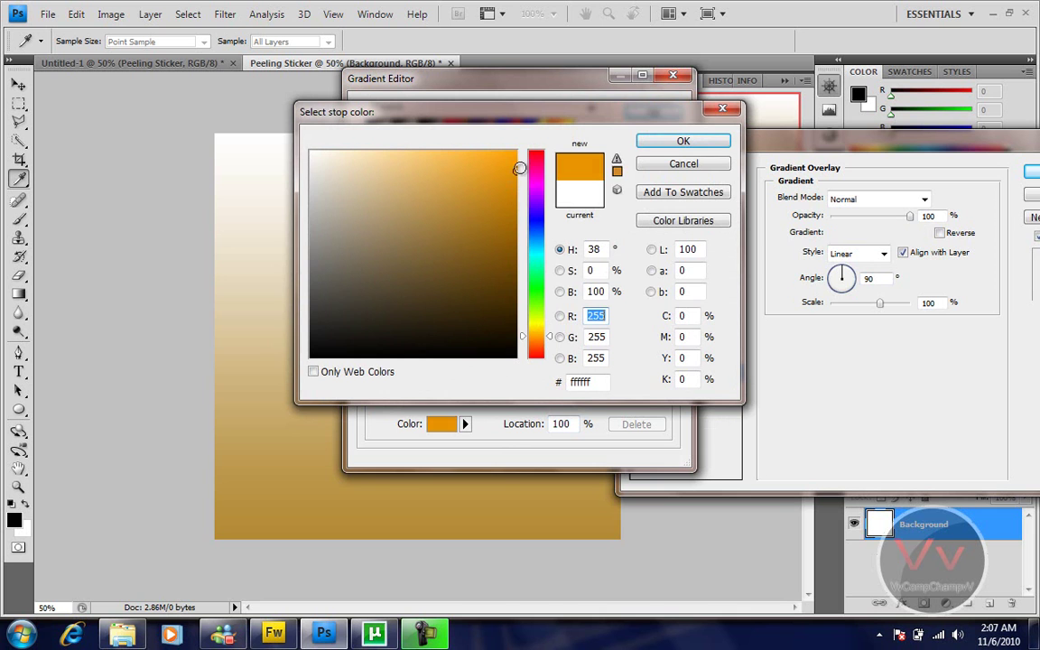
{"action": "left_click", "coordinate": [679, 140]}
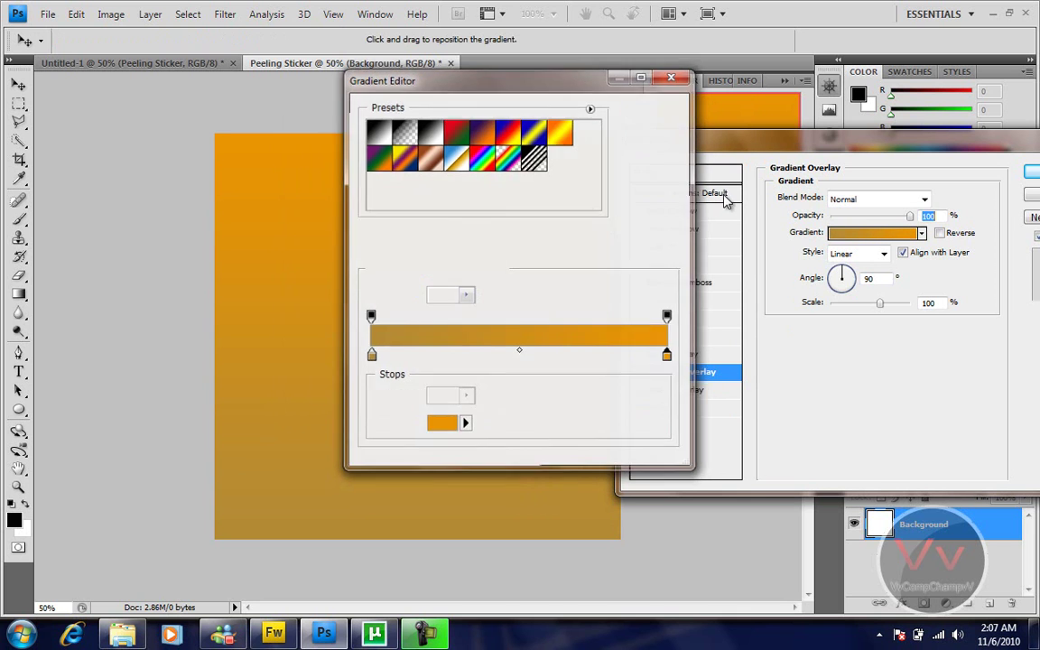
Reverse the gradient and lower its opacity to about 28%.
{"action": "left_click_drag", "start_coordinate": [889, 220], "coordinate": [873, 231]}
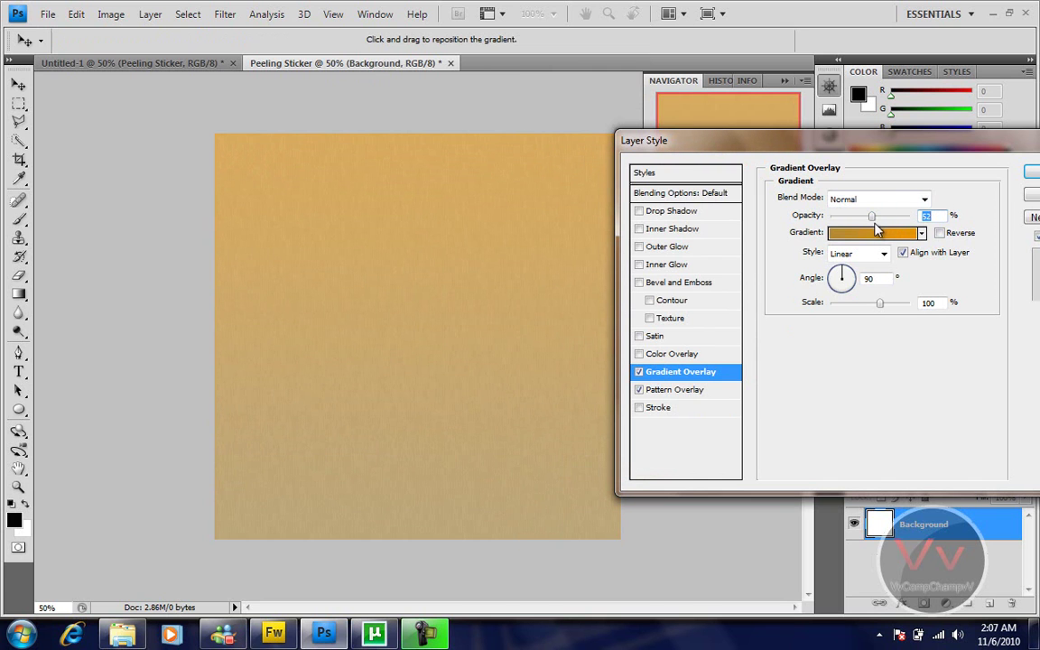
{"action": "left_click", "coordinate": [939, 232]}
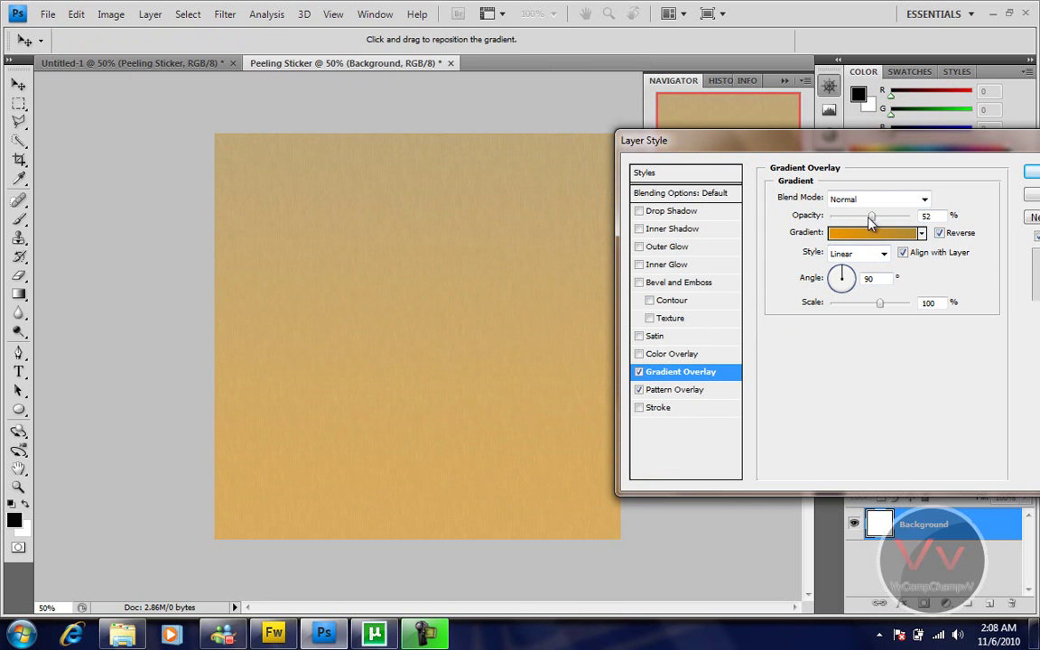
{"action": "left_click_drag", "start_coordinate": [871, 216], "coordinate": [856, 224]}
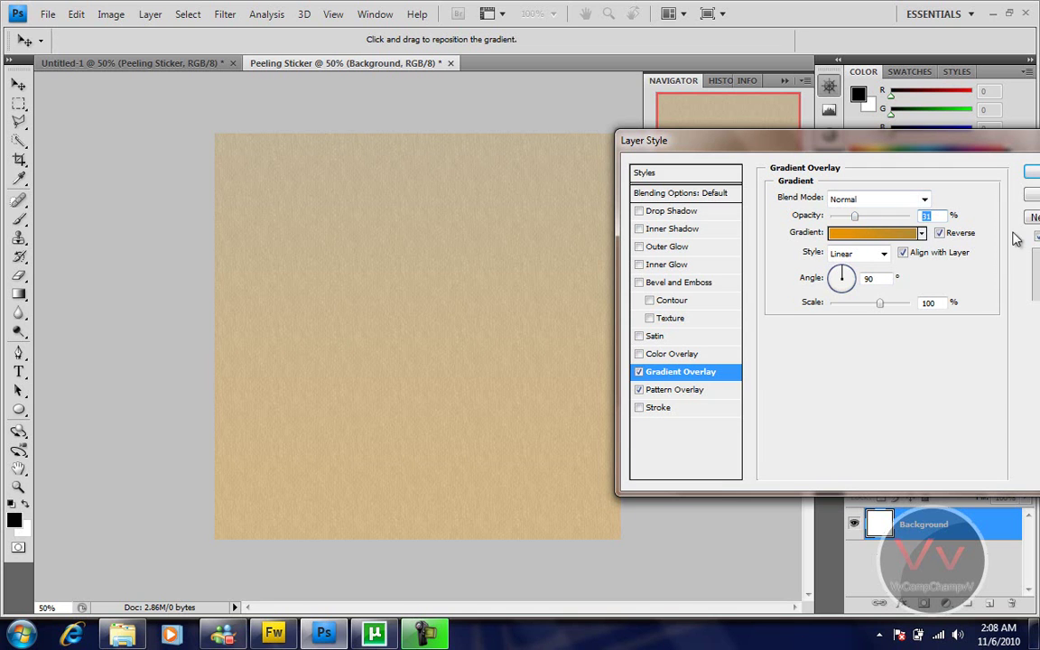
Apply the background style and shift the background layer up to fill the canvas top.
{"action": "key", "text": "Return"}
{"action": "key", "text": "ctrl+a"}
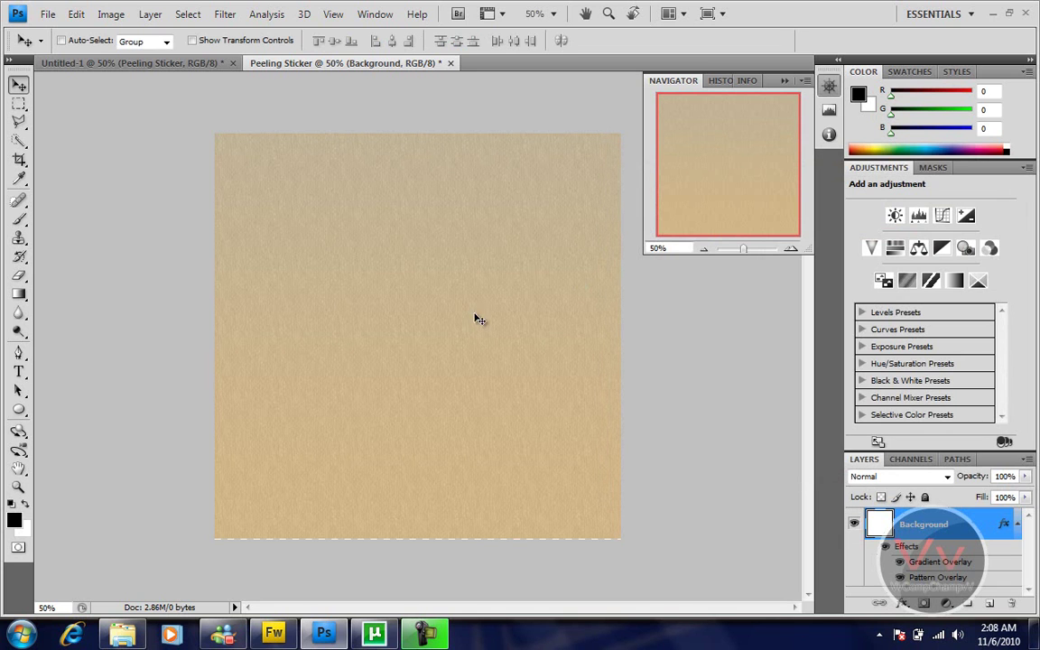
{"action": "left_click", "coordinate": [1018, 523]}
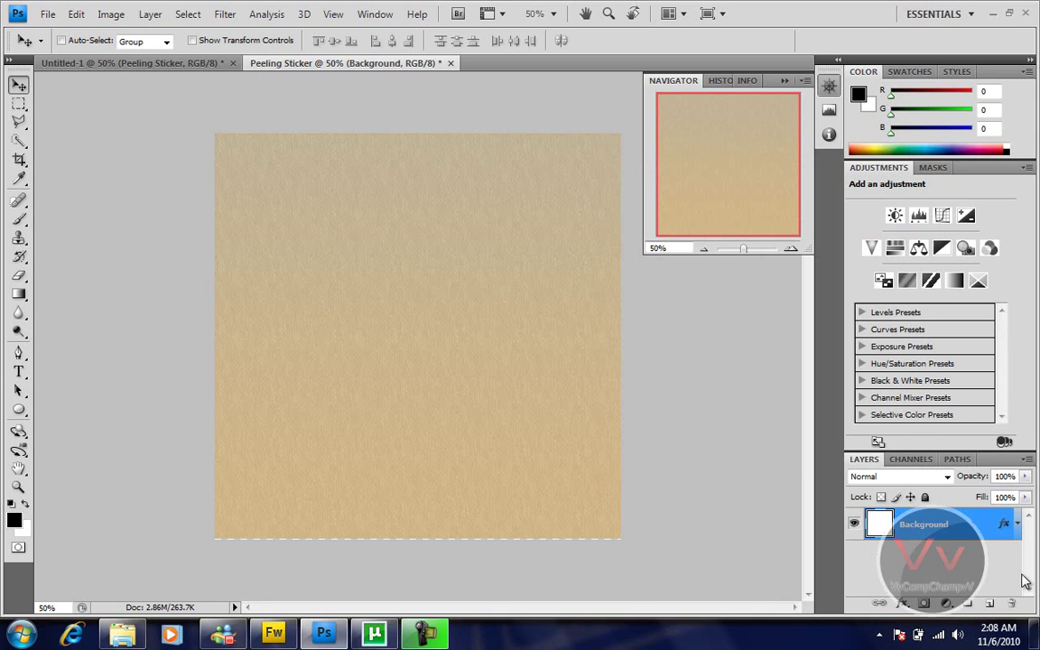
{"action": "left_click", "coordinate": [19, 411]}
{"action": "left_click", "coordinate": [20, 413]}
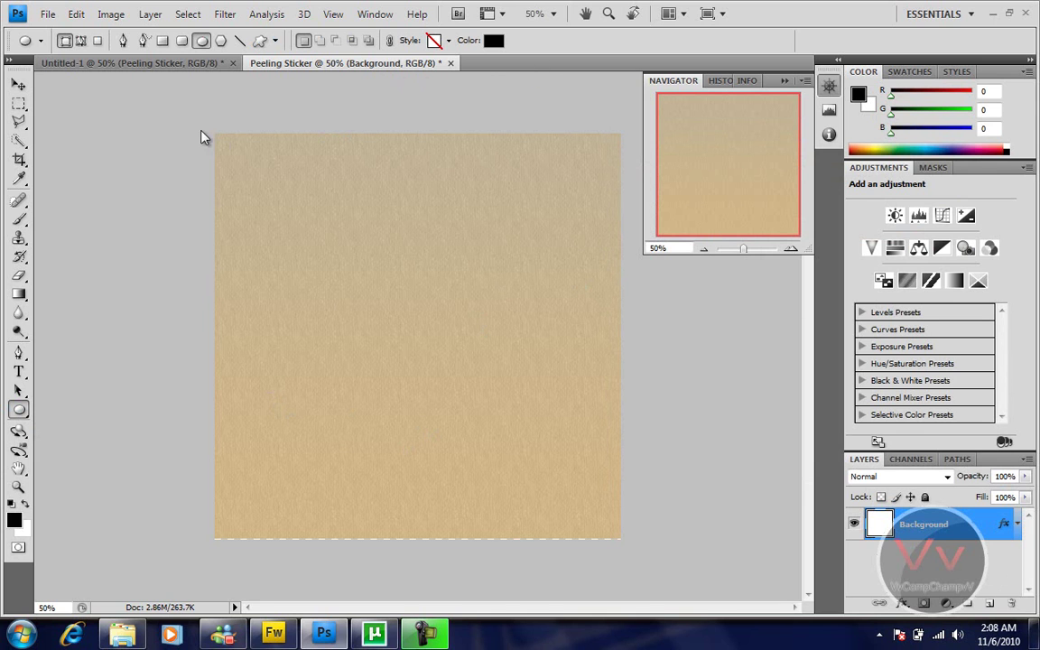
{"action": "left_click", "coordinate": [19, 84]}
{"action": "left_click_drag", "start_coordinate": [387, 212], "coordinate": [385, 202]}
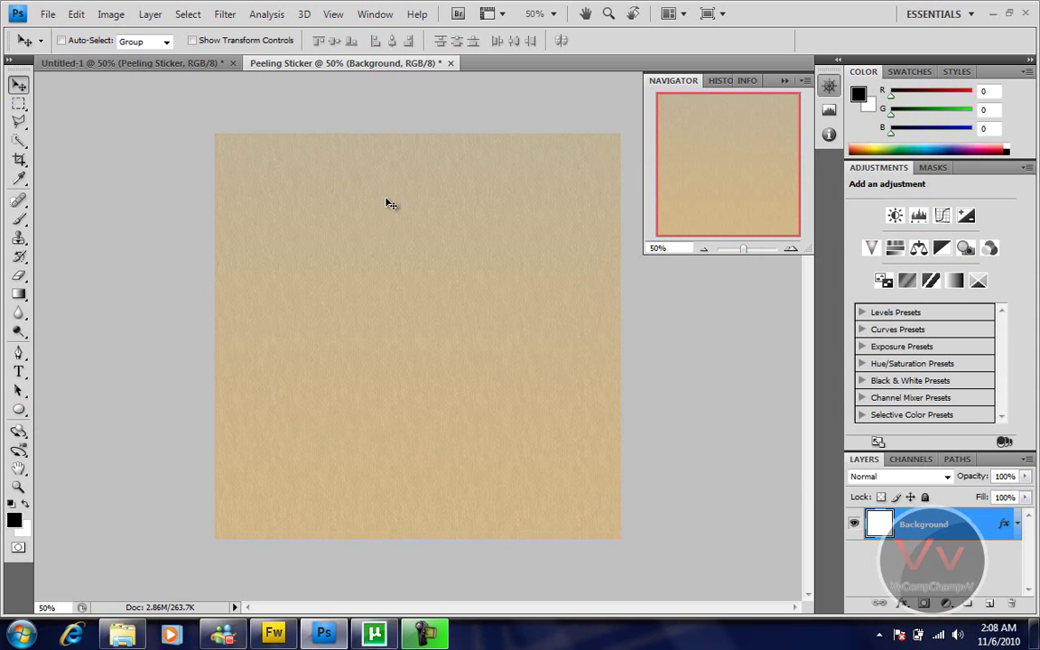
Draw a large black circle with the Ellipse tool and centre it on the canvas.
{"action": "left_click", "coordinate": [19, 390]}
{"action": "left_click", "coordinate": [19, 409]}
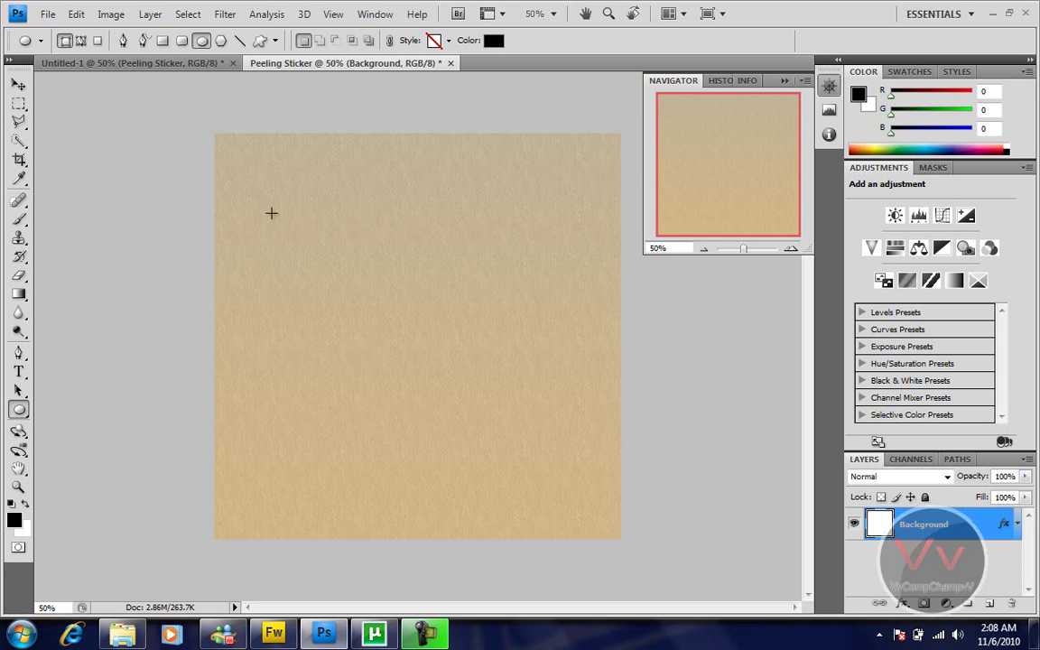
{"action": "left_click_drag", "start_coordinate": [305, 261], "coordinate": [583, 542]}
{"action": "left_click", "coordinate": [18, 83]}
{"action": "left_click_drag", "start_coordinate": [450, 395], "coordinate": [483, 390]}
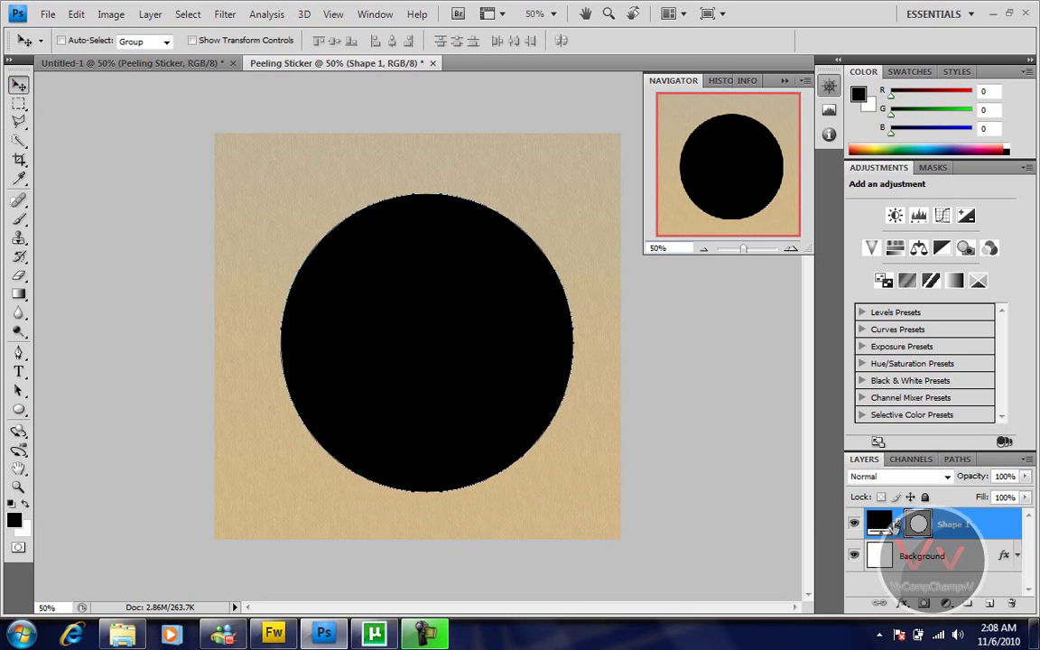
Add a Gradient Overlay to the circle with a light blue left stop.
{"action": "right_click", "coordinate": [883, 526]}
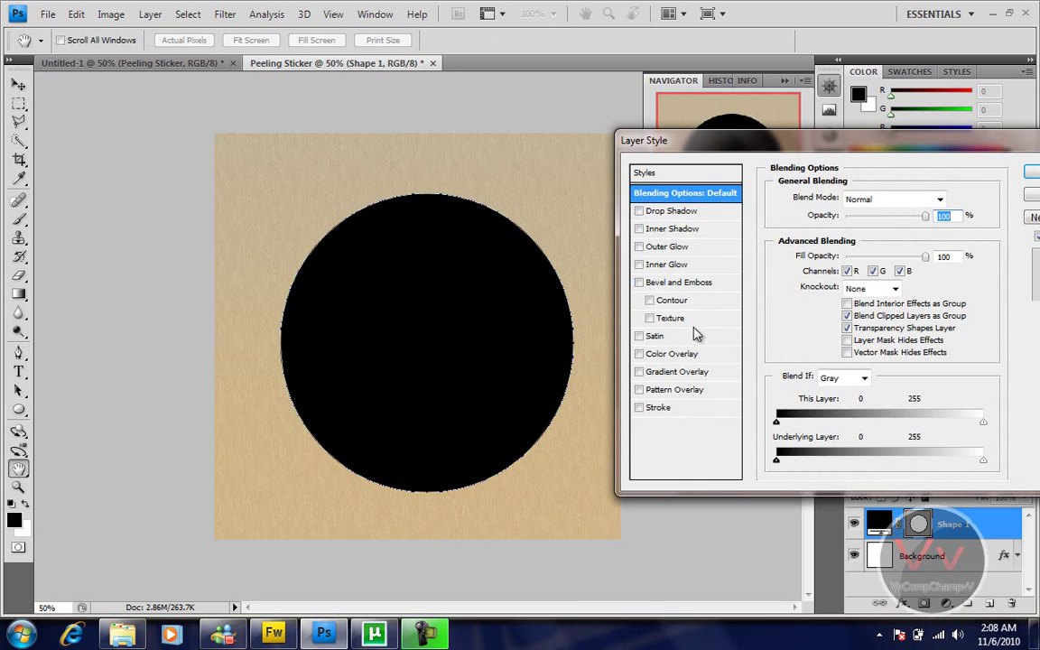
{"action": "left_click", "coordinate": [675, 372]}
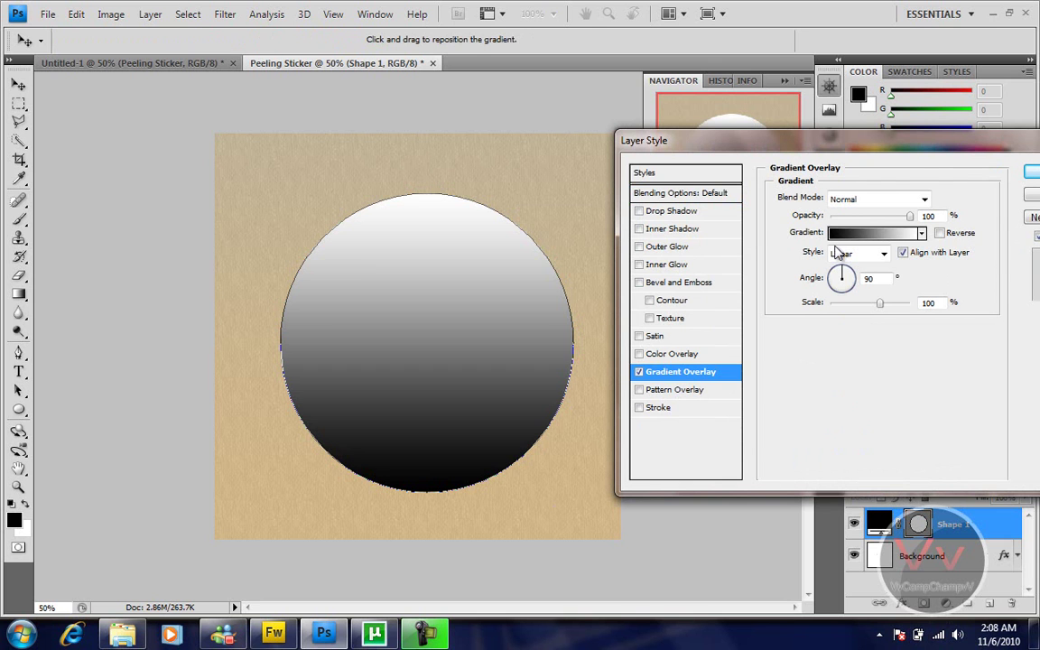
{"action": "left_click", "coordinate": [802, 233]}
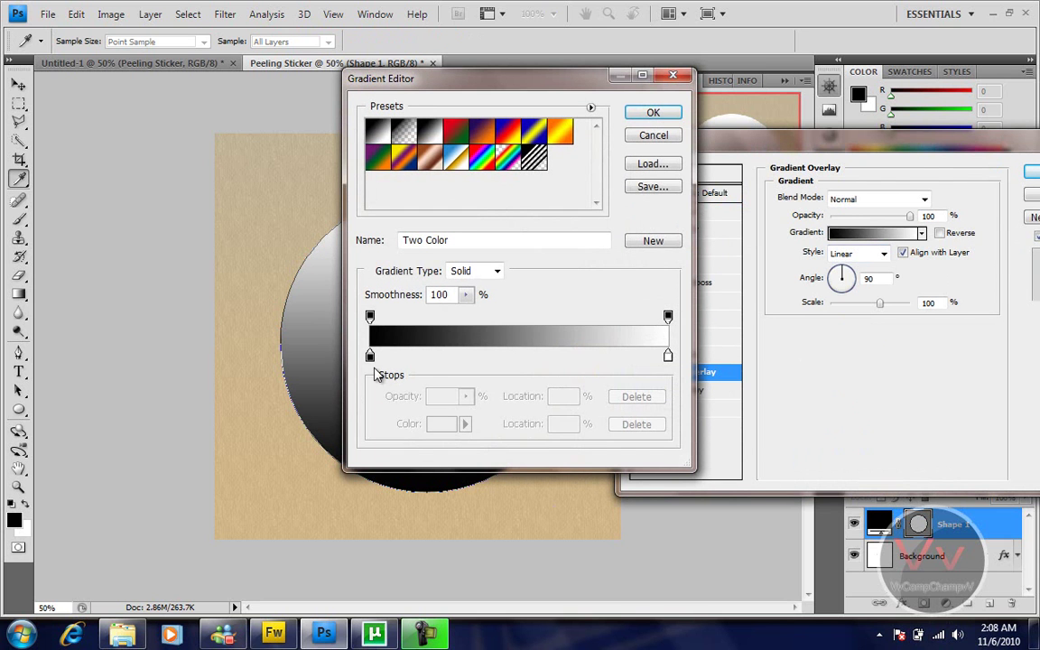
{"action": "left_click", "coordinate": [370, 355]}
{"action": "left_click", "coordinate": [441, 425]}
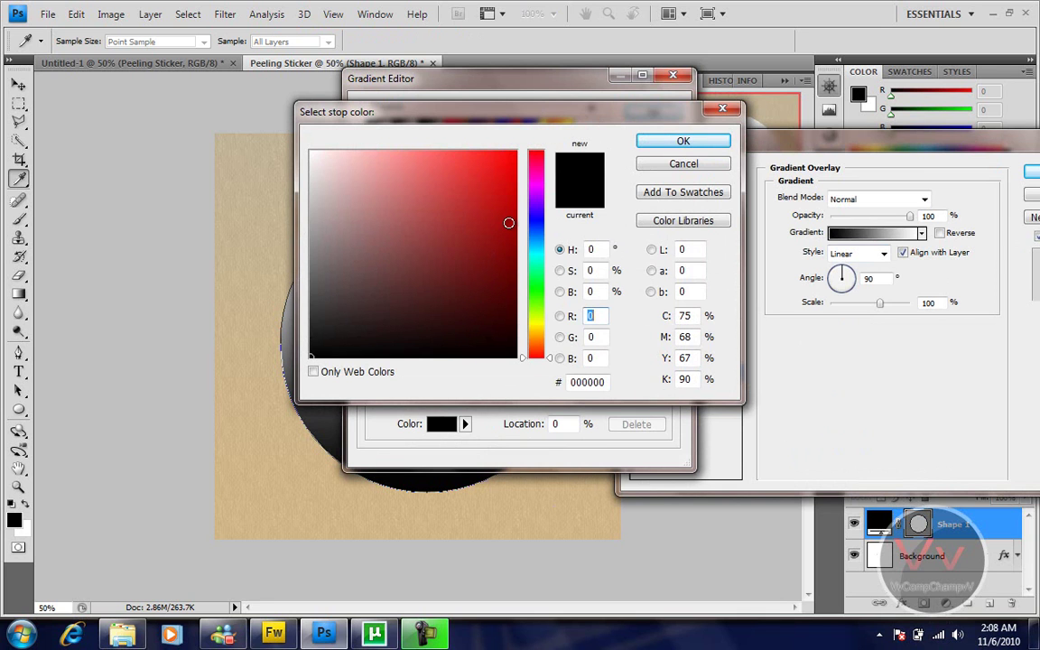
{"action": "mouse_move", "coordinate": [537, 244]}
{"action": "left_mouse_down"}
{"action": "mouse_move", "coordinate": [545, 259]}
{"action": "mouse_move", "coordinate": [543, 245]}
{"action": "left_mouse_up"}
{"action": "left_click", "coordinate": [419, 163]}
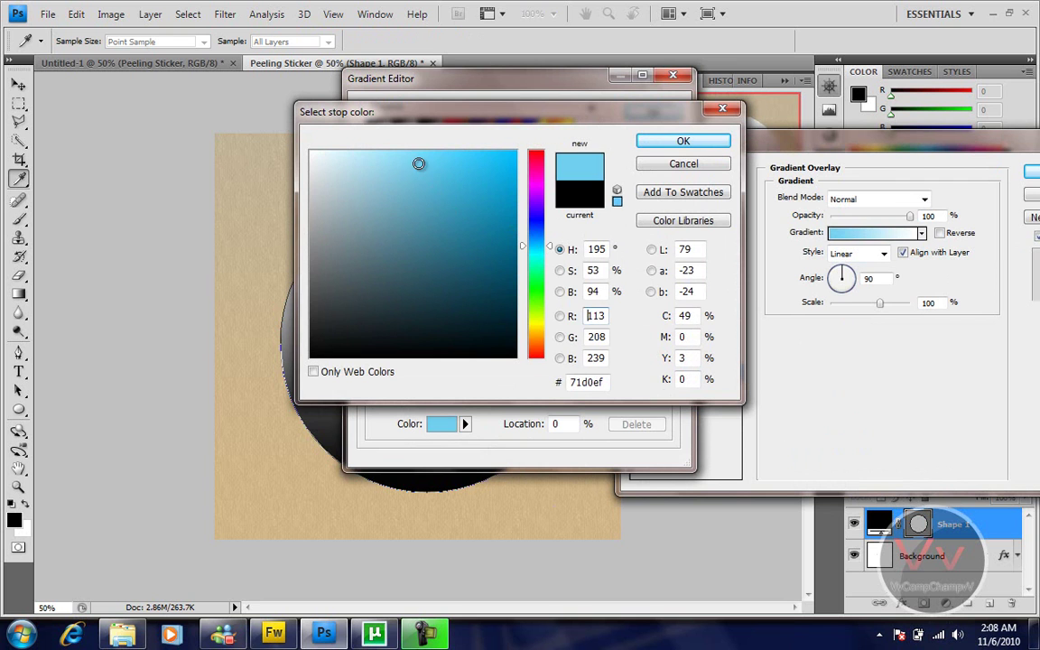
{"action": "left_click", "coordinate": [664, 145]}
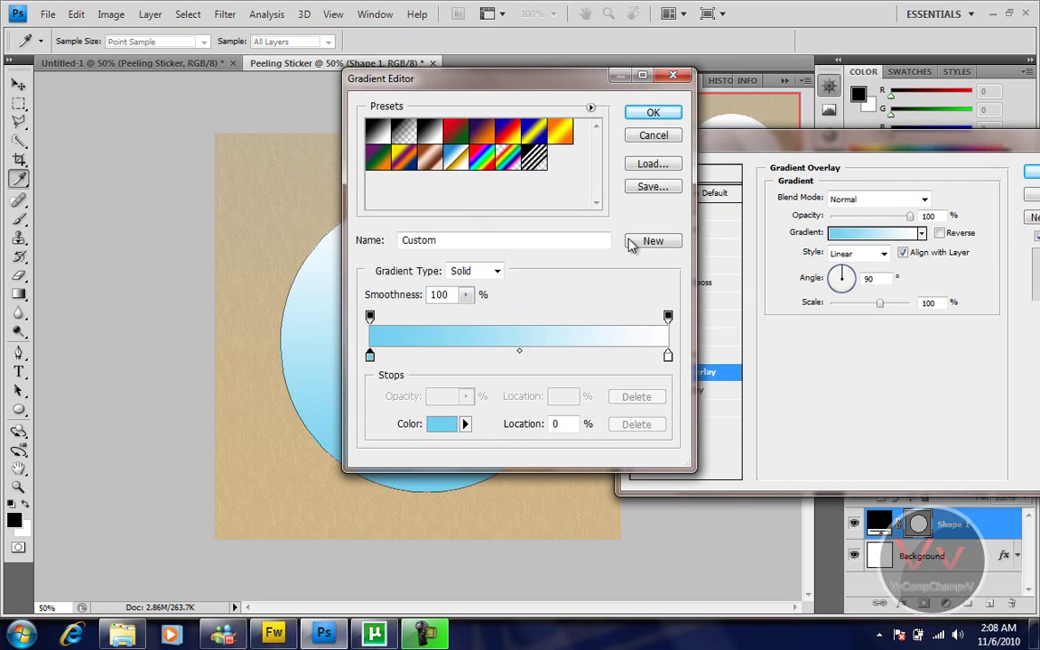
Set the right gradient stop to deep blue and accept the gradient.
{"action": "left_click", "coordinate": [668, 357]}
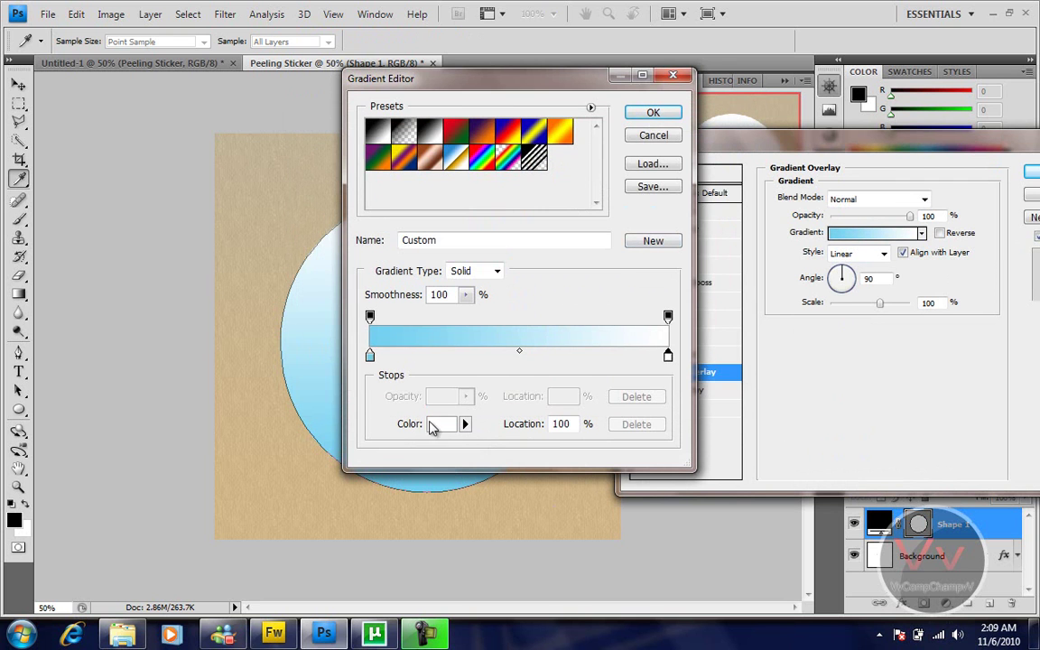
{"action": "left_click", "coordinate": [433, 424]}
{"action": "left_click", "coordinate": [542, 226]}
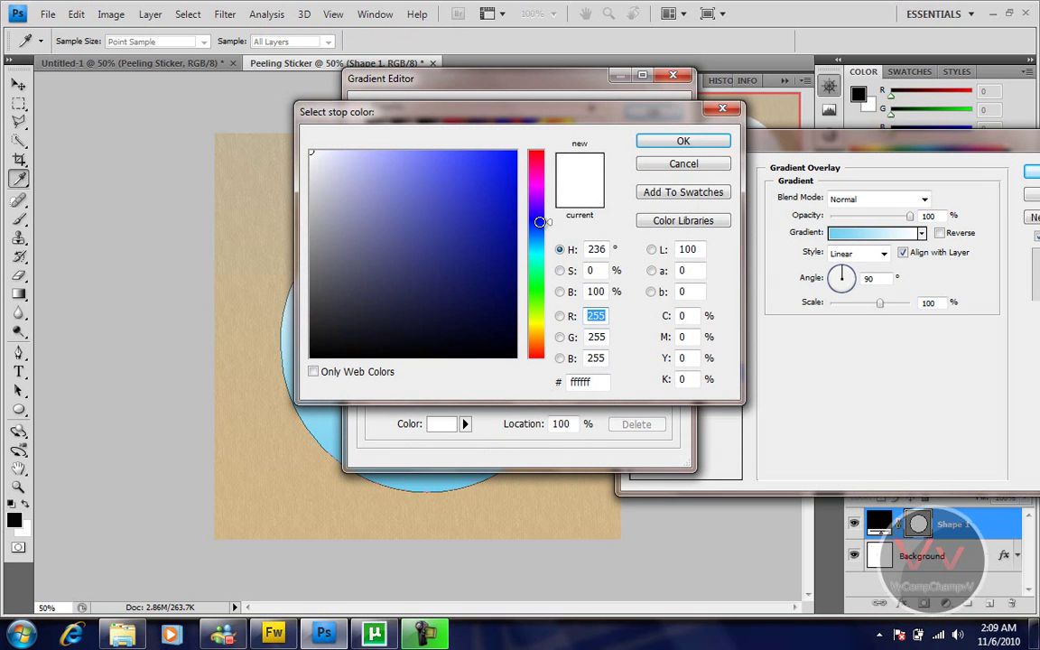
{"action": "left_click", "coordinate": [544, 231]}
{"action": "left_click", "coordinate": [497, 176]}
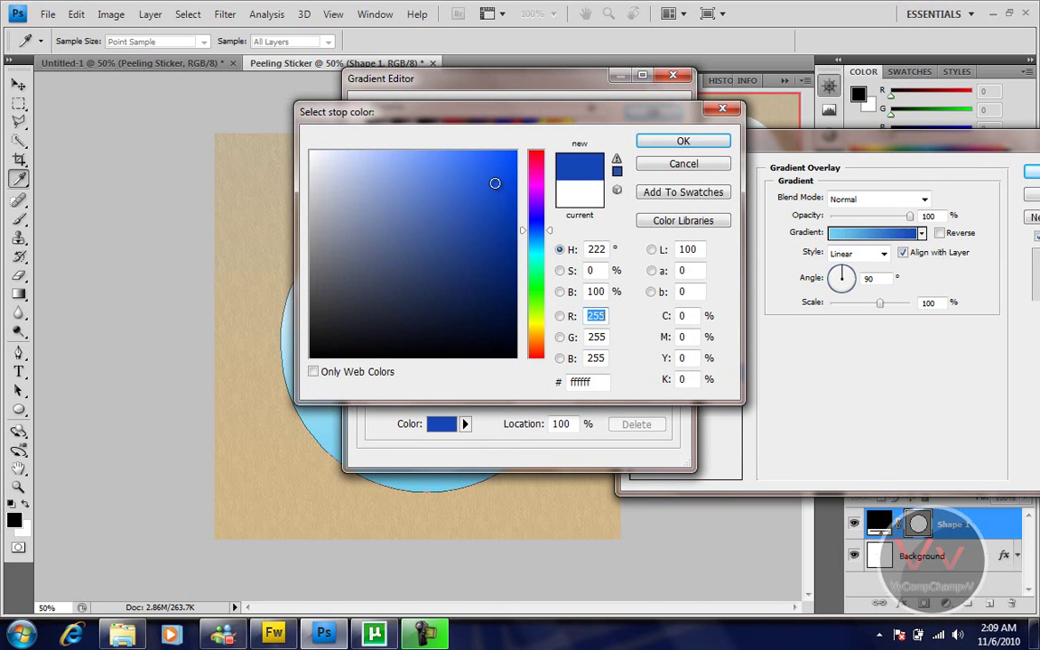
{"action": "left_click", "coordinate": [647, 142]}
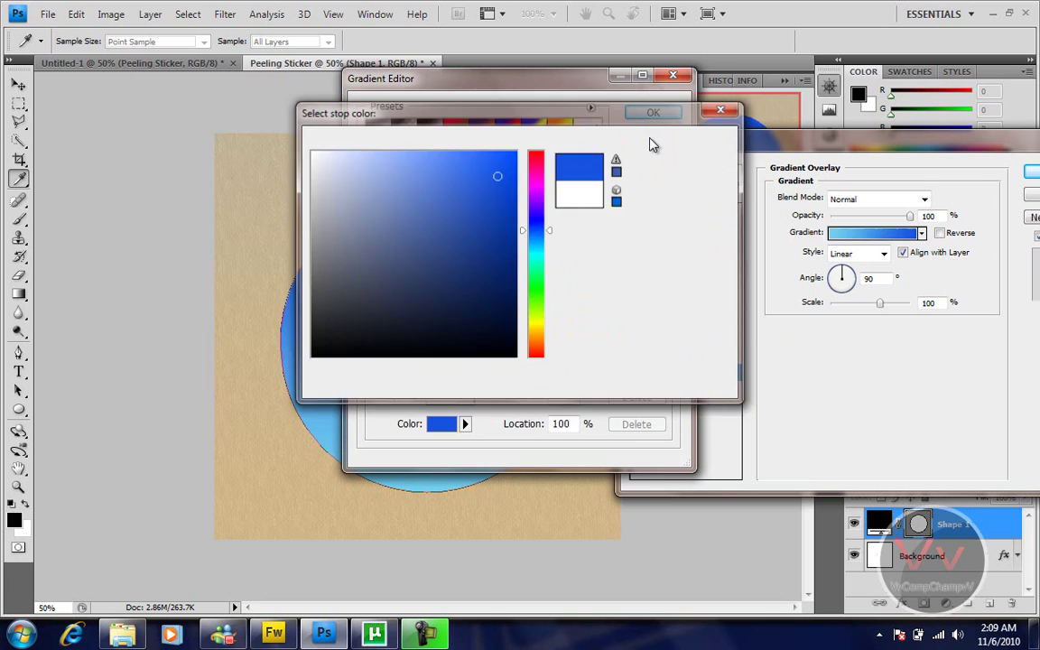
{"action": "left_click", "coordinate": [653, 112]}
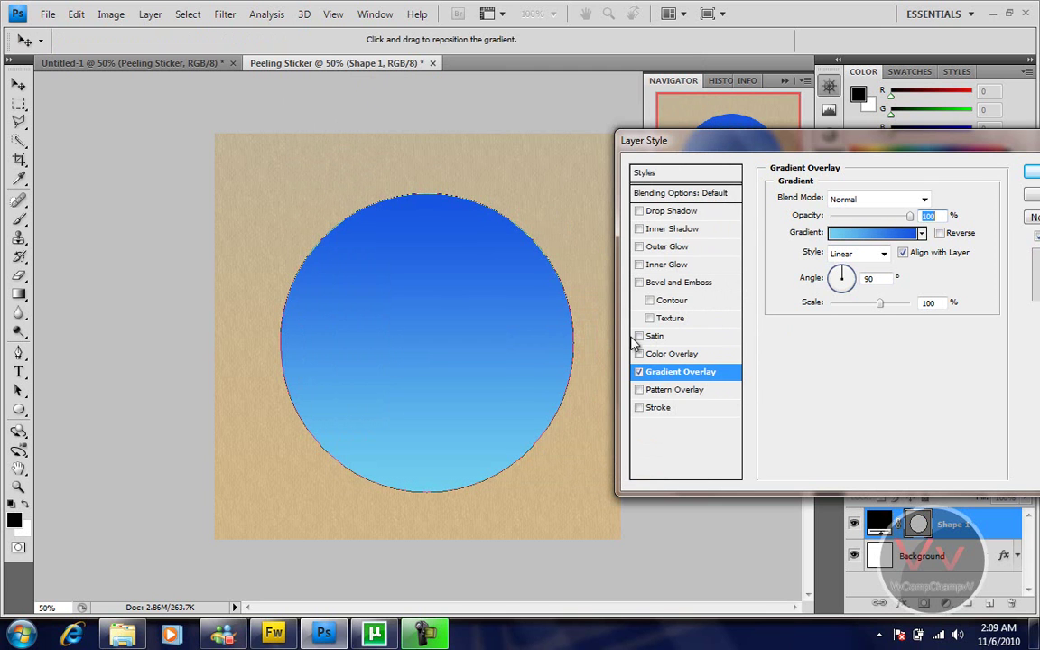
Add a 20 px white Stroke around the circle and apply the layer style.
{"action": "left_click", "coordinate": [639, 407]}
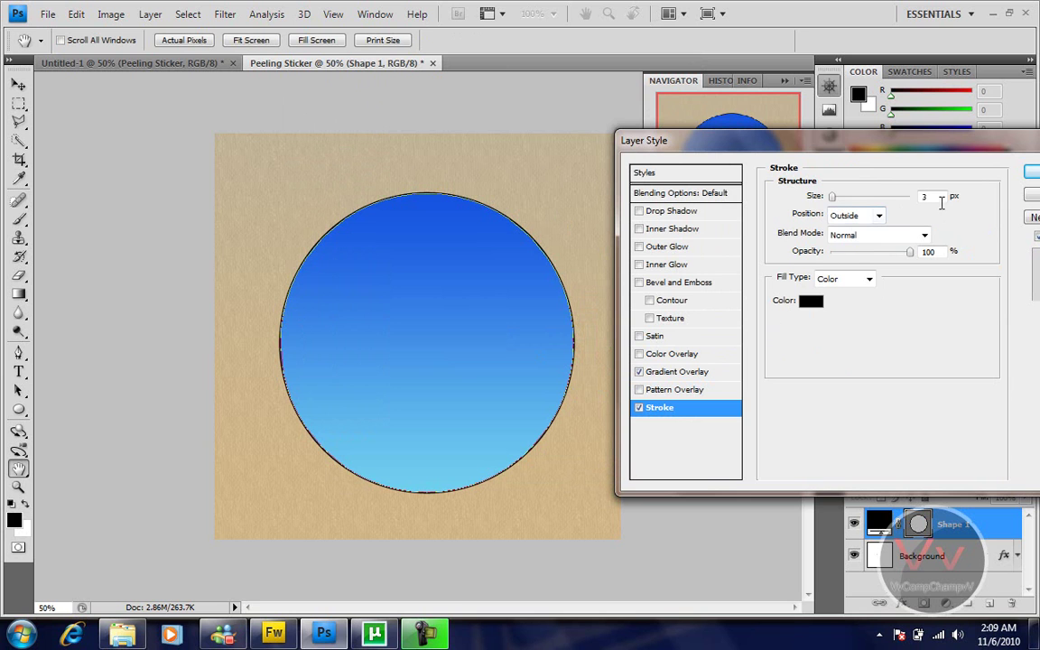
{"action": "type", "text": "1"}
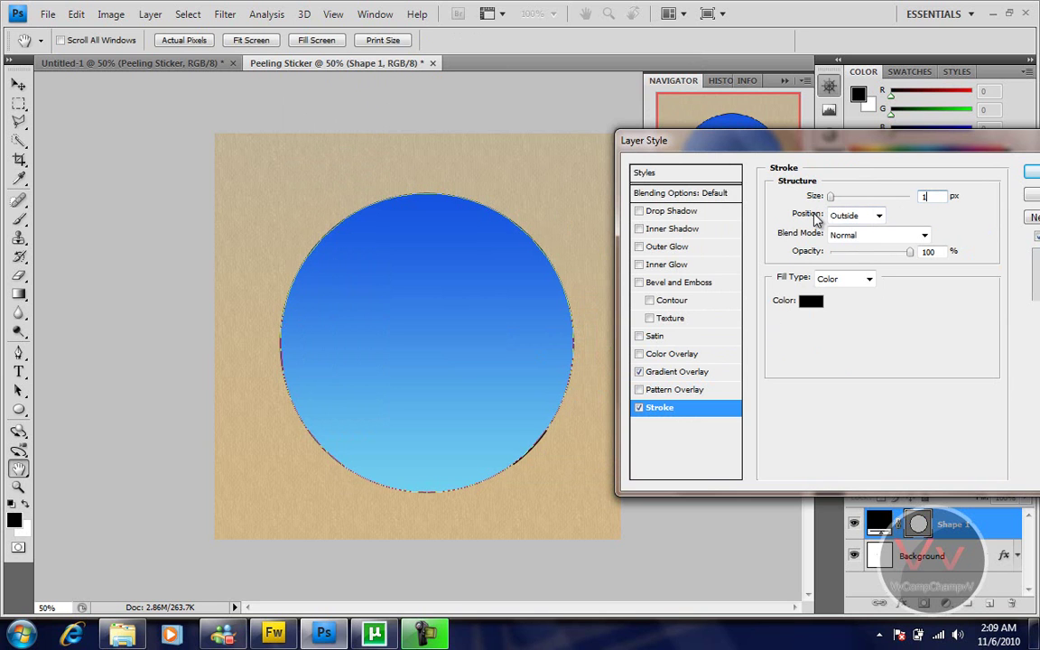
{"action": "key", "text": "BackSpace"}
{"action": "type", "text": "28"}
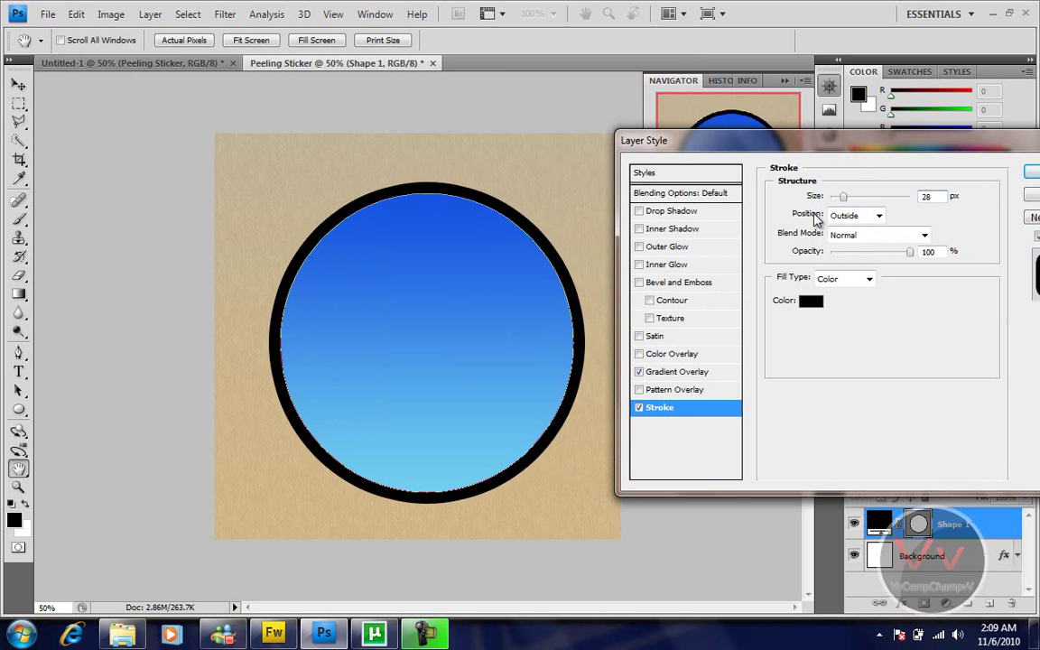
{"action": "key", "text": "BackSpace"}
{"action": "key", "text": "BackSpace"}
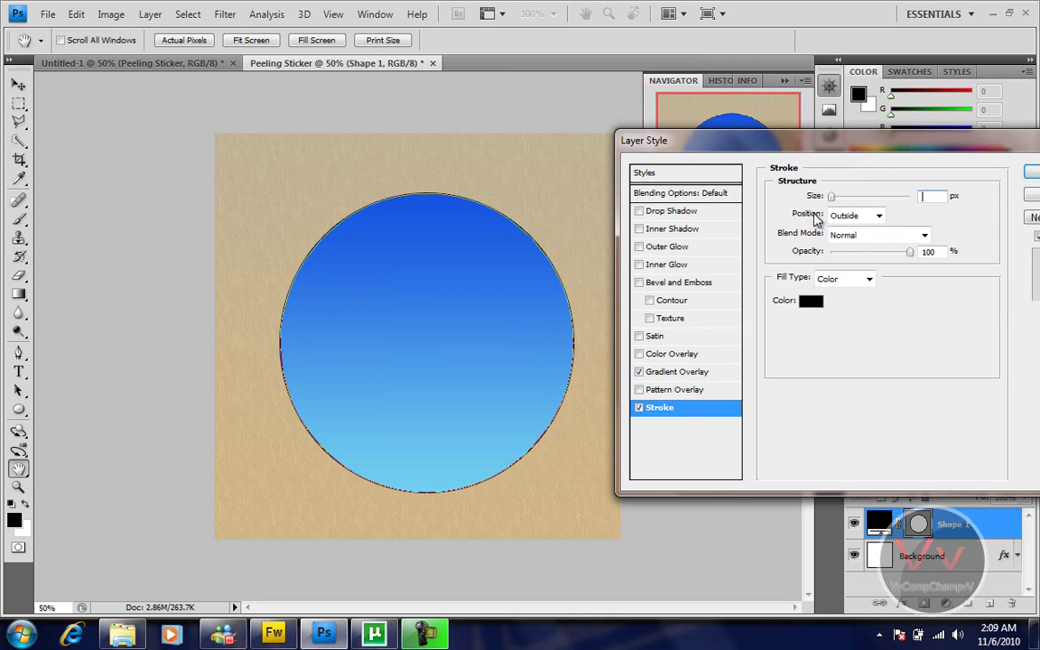
{"action": "type", "text": "20"}
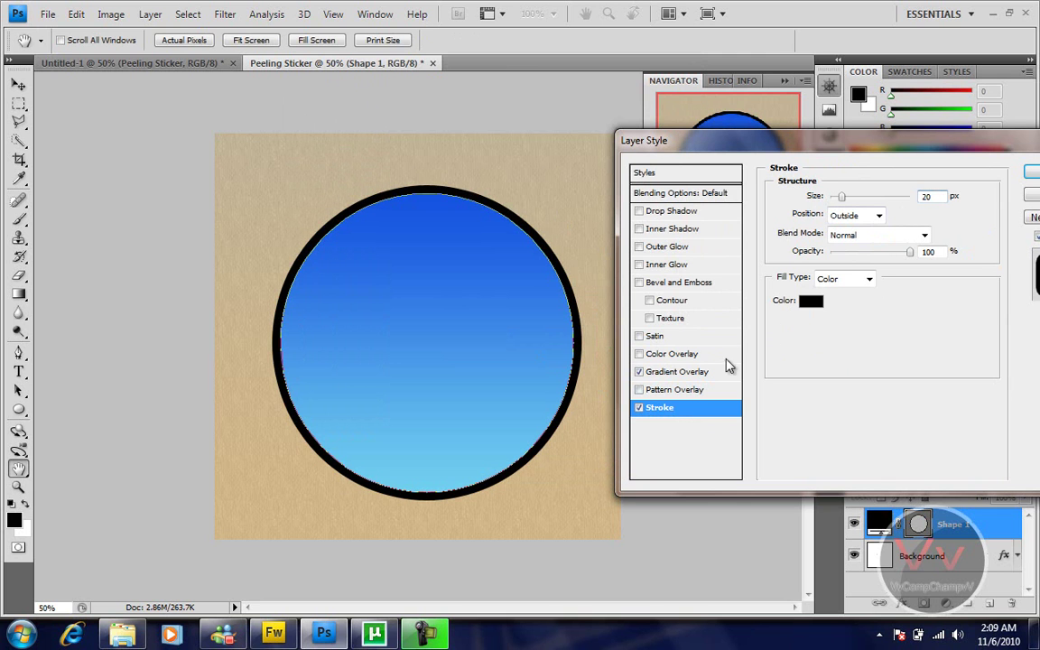
{"action": "left_click", "coordinate": [812, 303]}
{"action": "left_click_drag", "start_coordinate": [440, 318], "coordinate": [149, 121]}
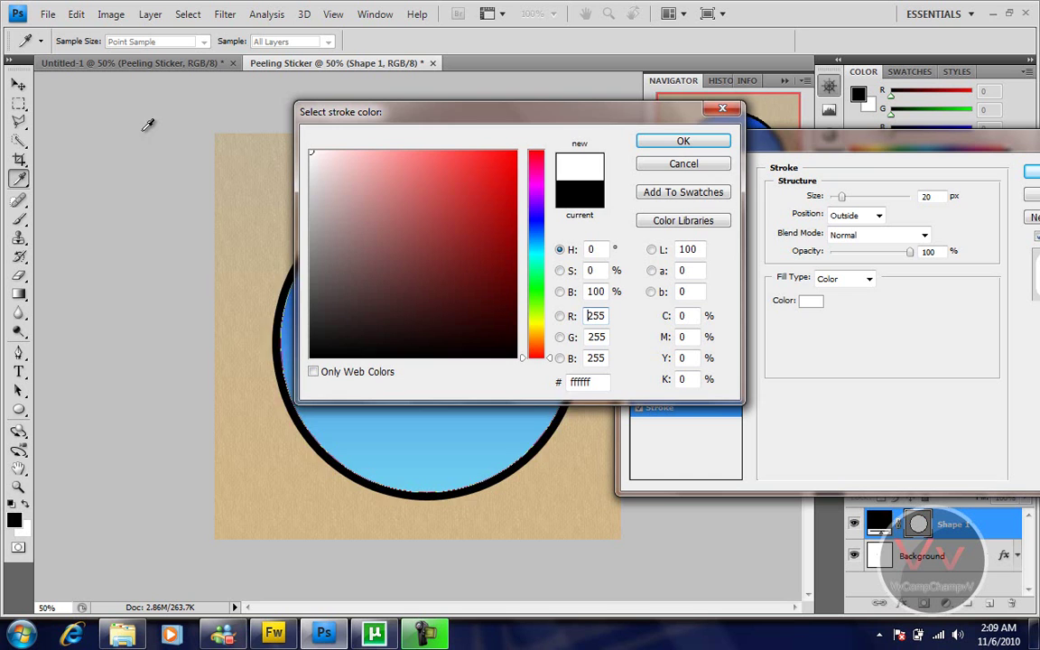
{"action": "key", "text": "Return"}
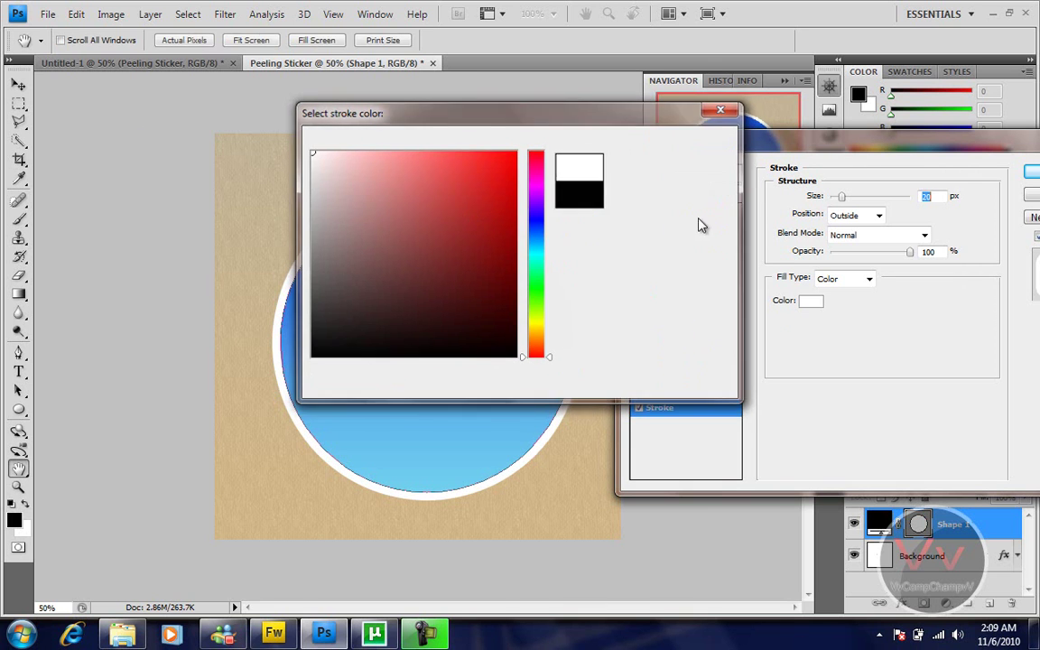
{"action": "left_click", "coordinate": [1029, 173]}
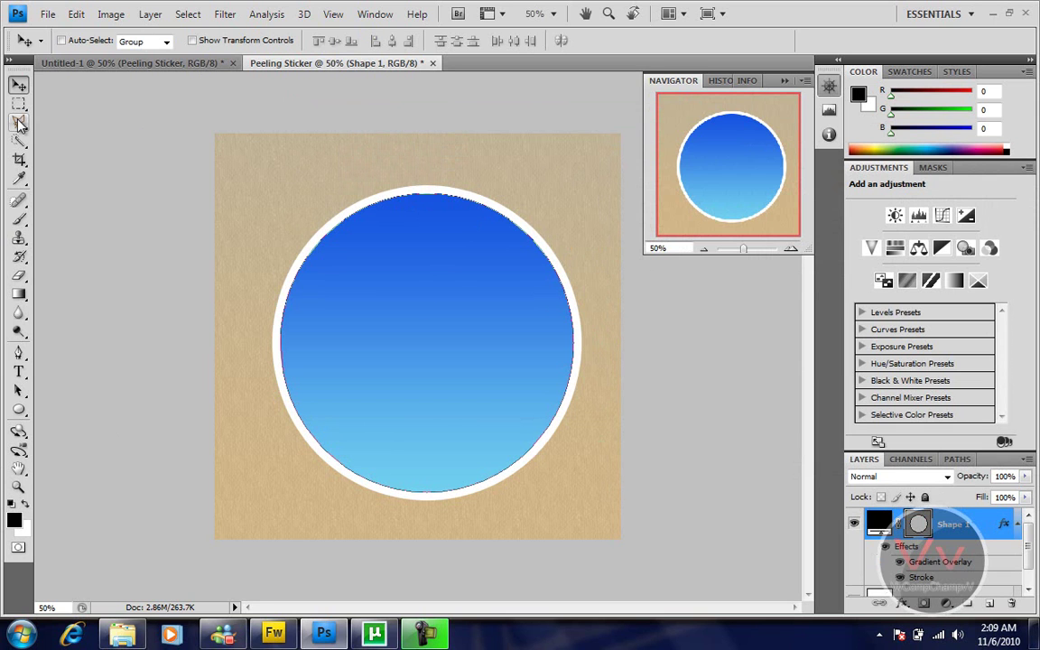
Create empty Layer 1 above Shape 1 and select both layers.
{"action": "mouse_move", "coordinate": [1028, 531]}
{"action": "left_mouse_down"}
{"action": "mouse_move", "coordinate": [1029, 562]}
{"action": "mouse_move", "coordinate": [1027, 545]}
{"action": "left_mouse_up"}
{"action": "scroll", "coordinate": [946, 569], "scroll_direction": "up", "scroll_amount": 1}
{"action": "left_click", "coordinate": [992, 604]}
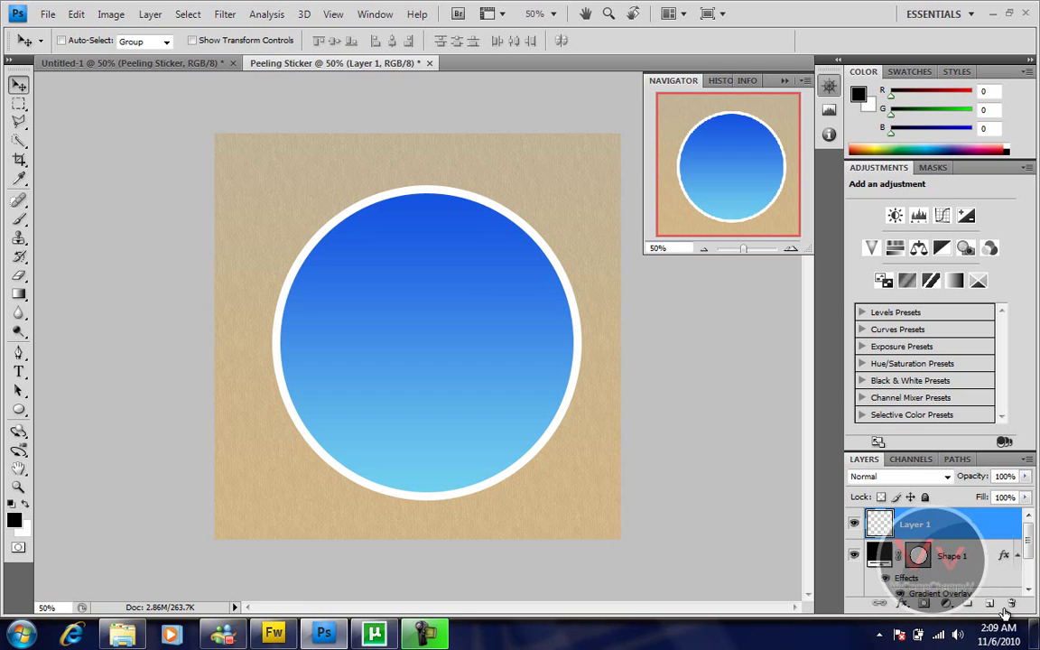
{"action": "left_click", "coordinate": [957, 555], "text": "shift"}
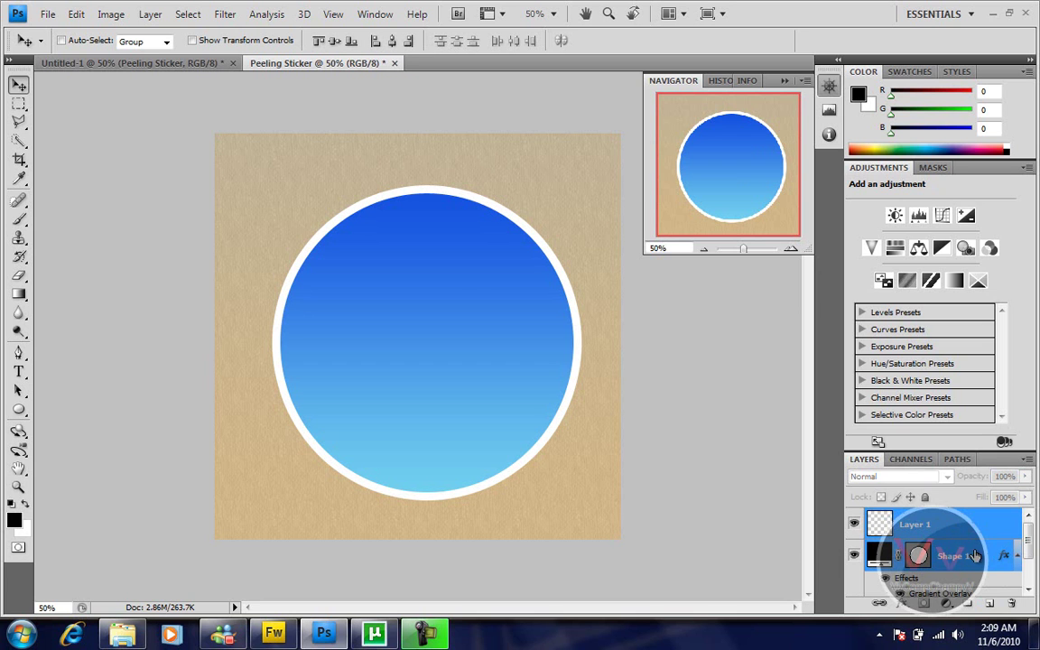
Merge the Shape 1 circle into Layer 1.
{"action": "right_click", "coordinate": [975, 555]}
{"action": "left_click", "coordinate": [857, 498]}
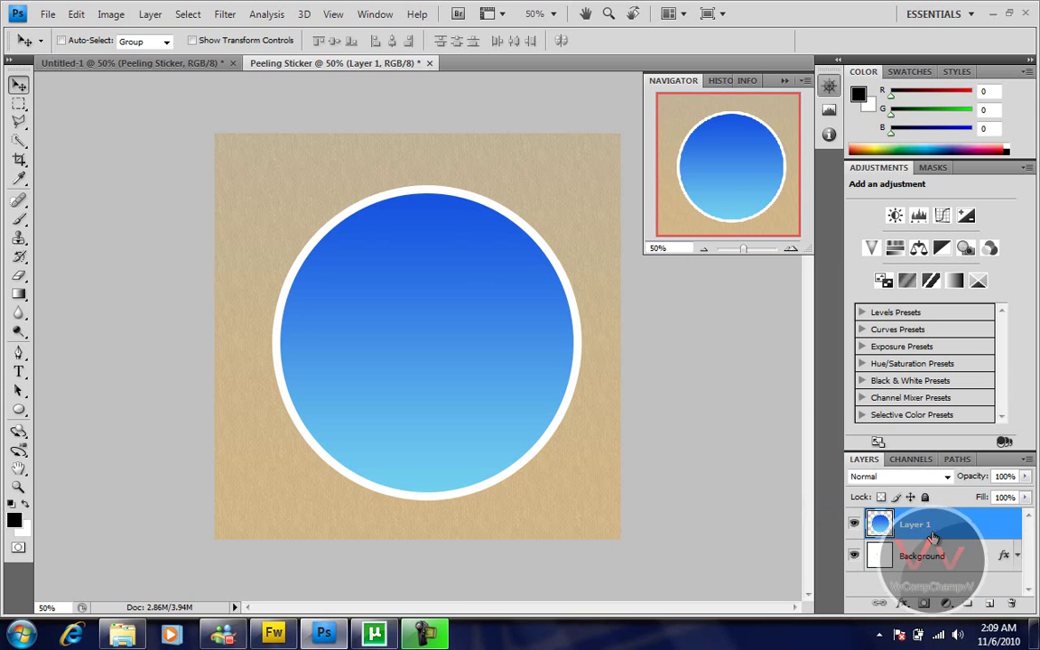
{"action": "left_click", "coordinate": [18, 121]}
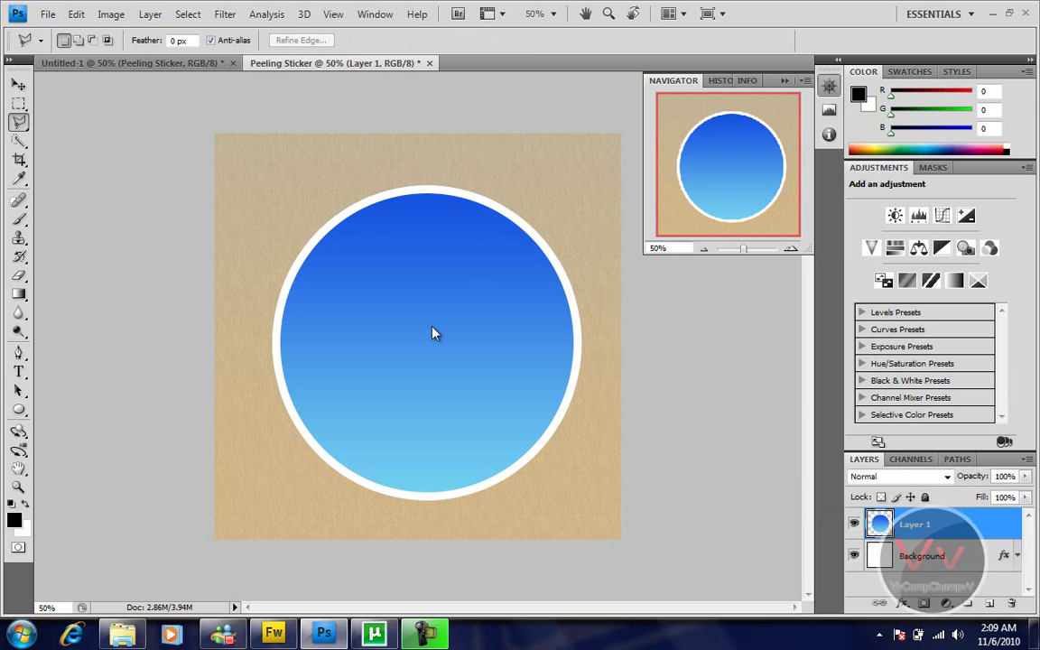
Draw a polygonal selection around the circle's lower-right portion below a diagonal line.
{"action": "left_click", "coordinate": [351, 496]}
{"action": "left_click", "coordinate": [595, 340]}
{"action": "left_click", "coordinate": [592, 482]}
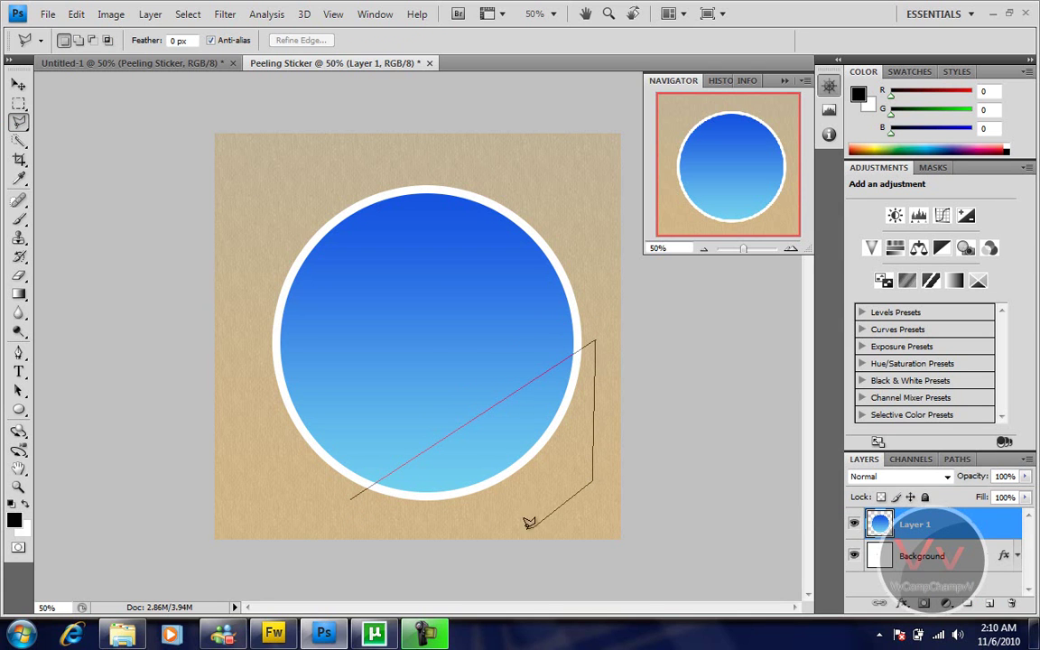
{"action": "left_click", "coordinate": [533, 526]}
{"action": "left_click", "coordinate": [394, 526]}
{"action": "left_click", "coordinate": [354, 493]}
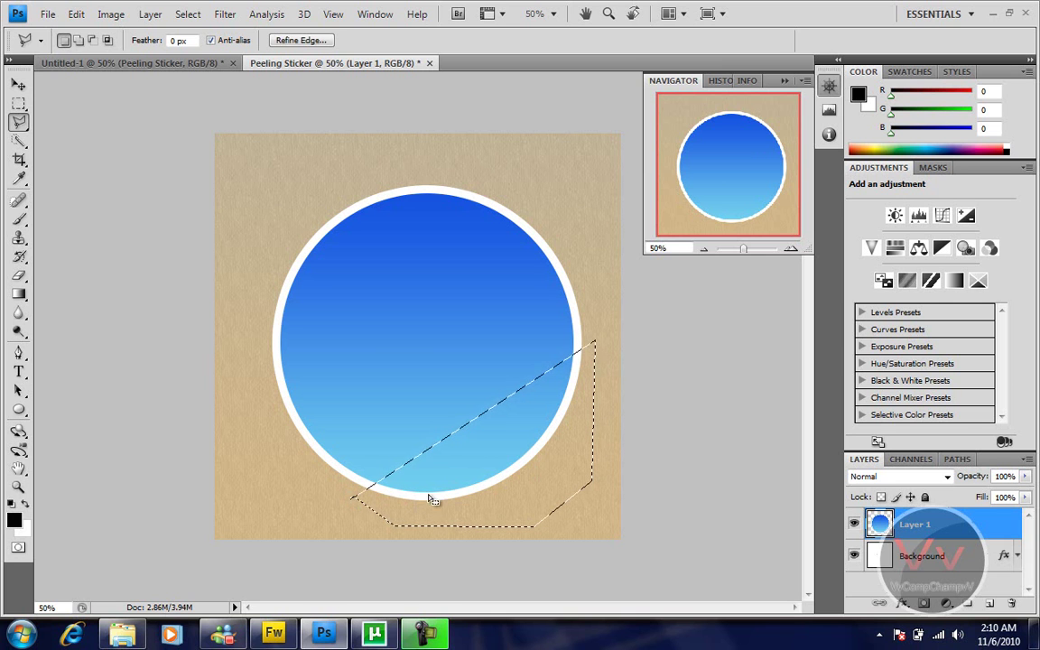
{"action": "left_click_drag", "start_coordinate": [457, 478], "coordinate": [446, 458]}
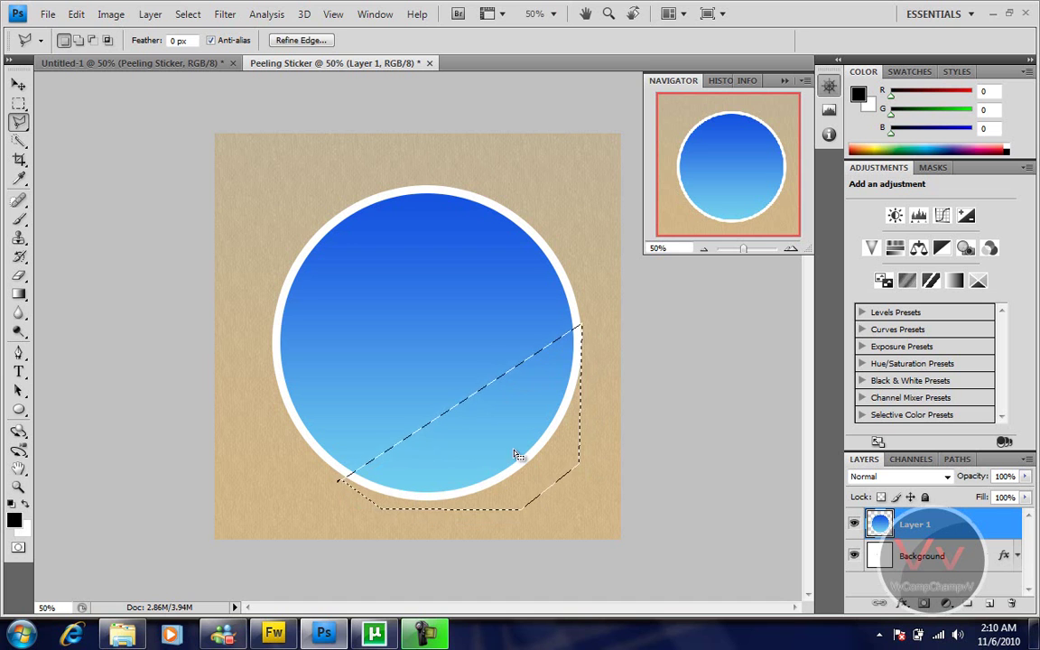
{"action": "left_click_drag", "start_coordinate": [520, 451], "coordinate": [522, 448]}
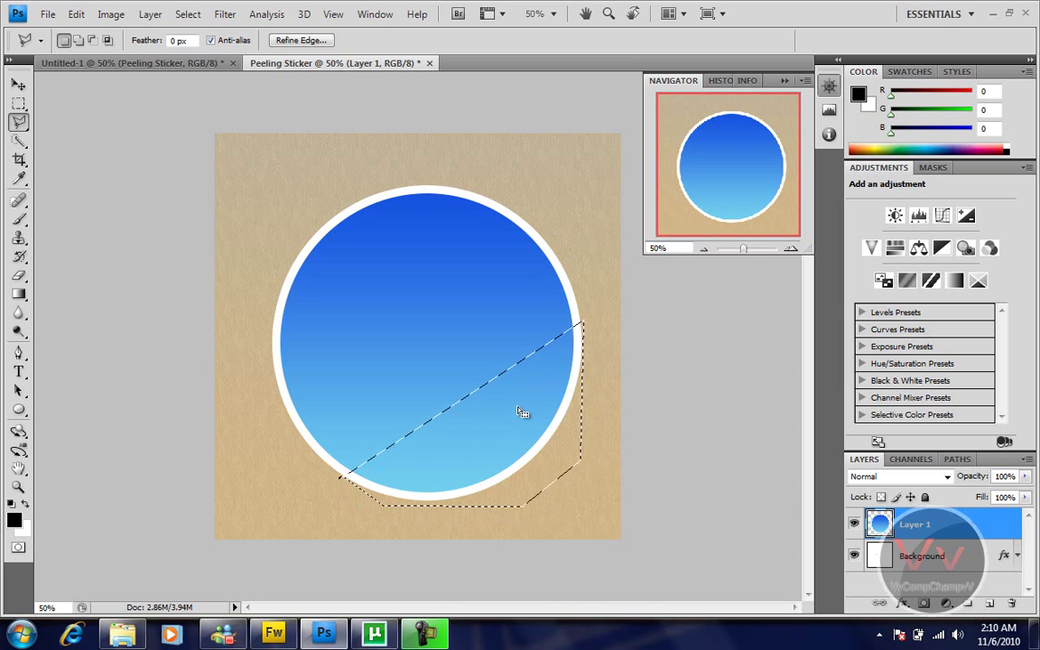
Cut the selected lower-right piece of the circle and paste it back.
{"action": "left_click", "coordinate": [77, 14]}
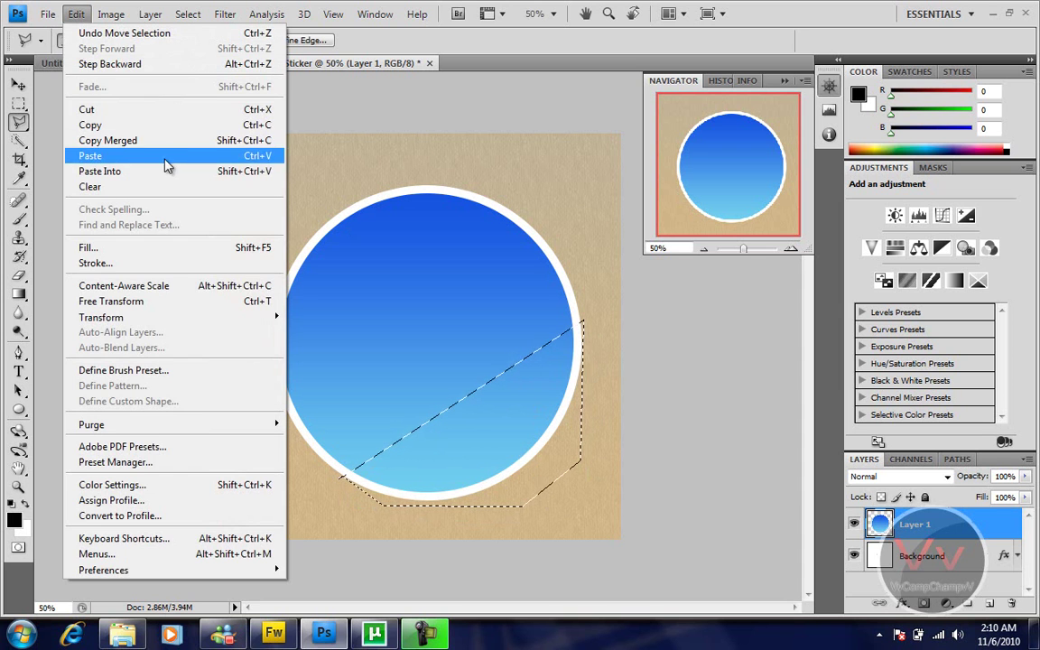
{"action": "left_click", "coordinate": [168, 105]}
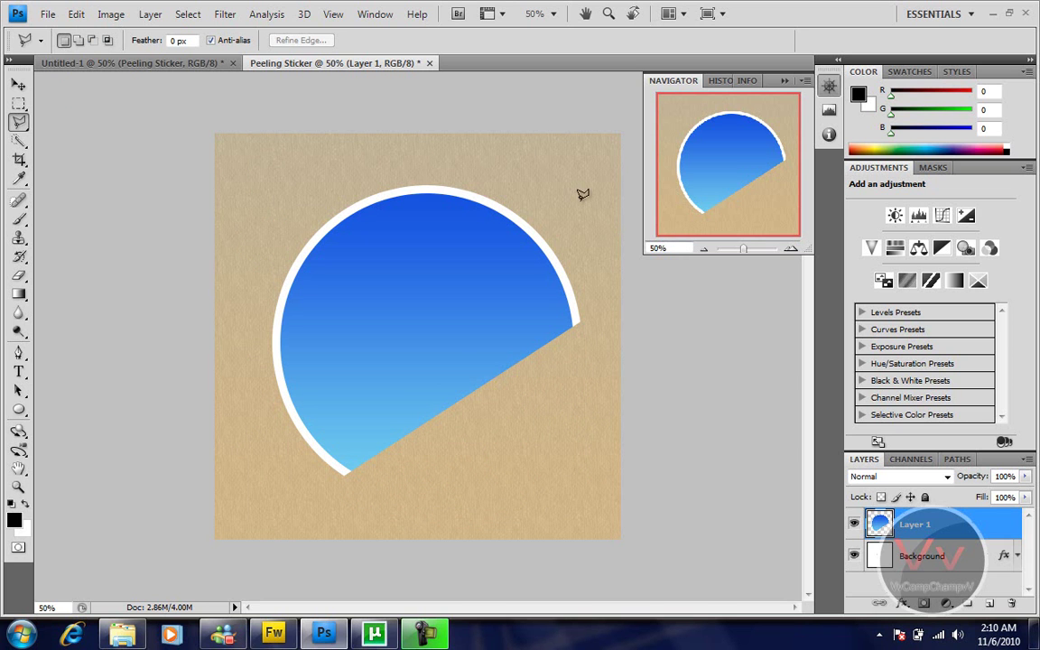
{"action": "left_click", "coordinate": [77, 14]}
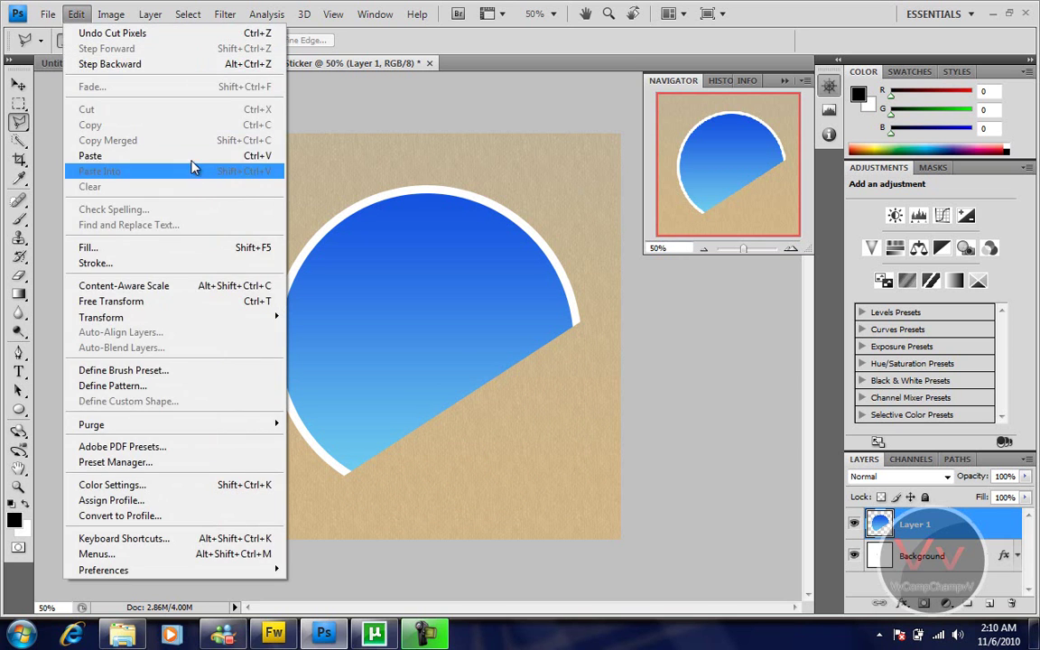
{"action": "left_click", "coordinate": [194, 157]}
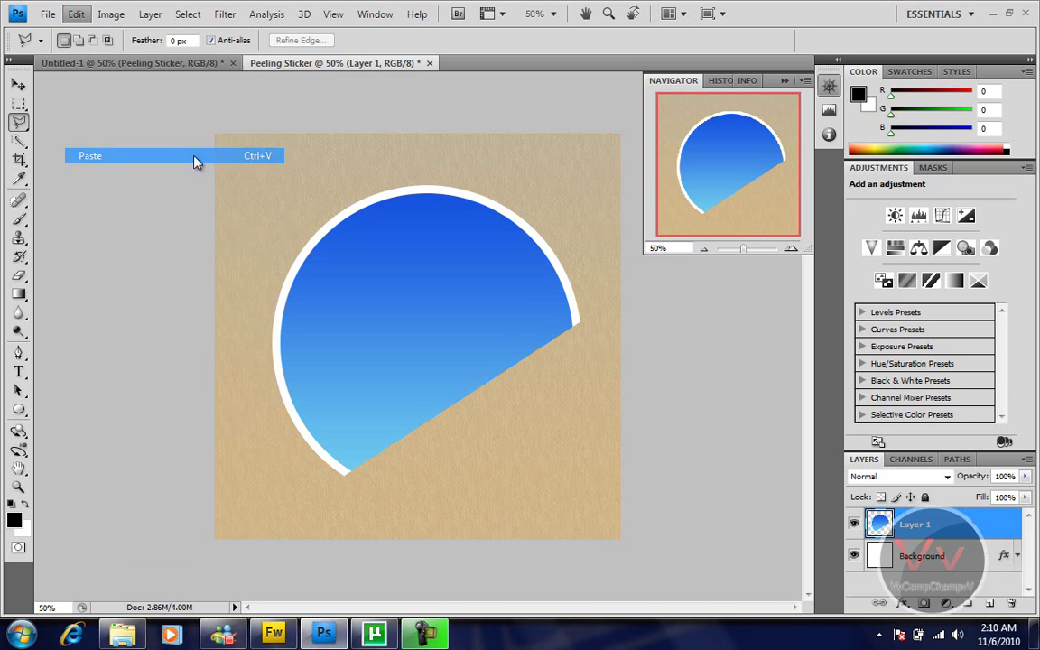
Move and rotate the pasted piece with Free Transform into a curled peeling flap.
{"action": "left_click", "coordinate": [18, 84]}
{"action": "left_click_drag", "start_coordinate": [485, 400], "coordinate": [489, 463]}
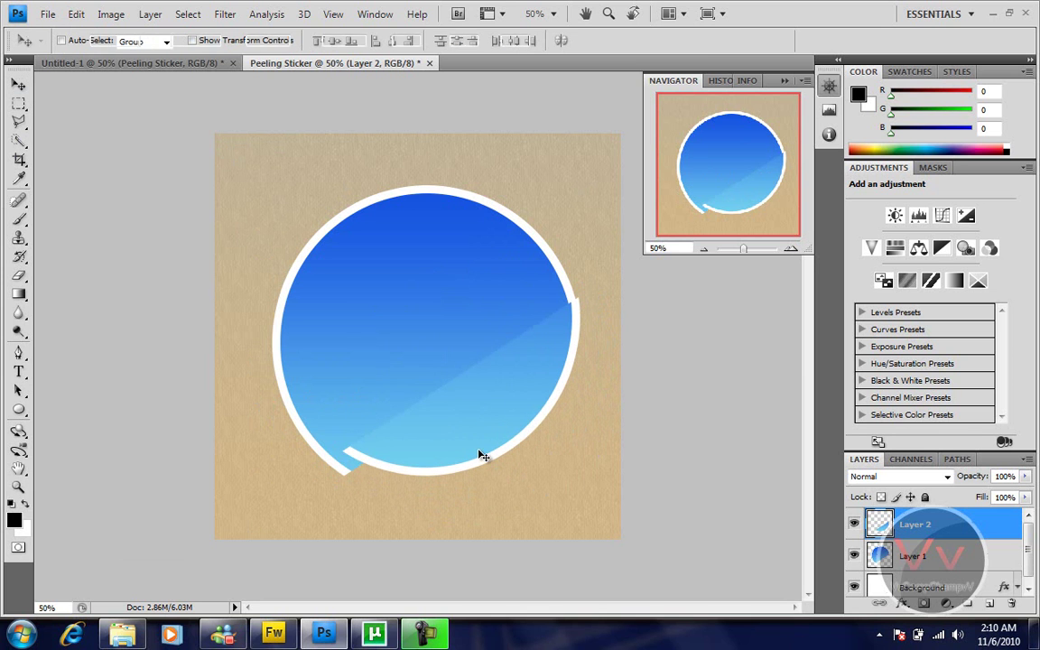
{"action": "key", "text": "ctrl+t"}
{"action": "left_click_drag", "start_coordinate": [438, 281], "coordinate": [531, 497]}
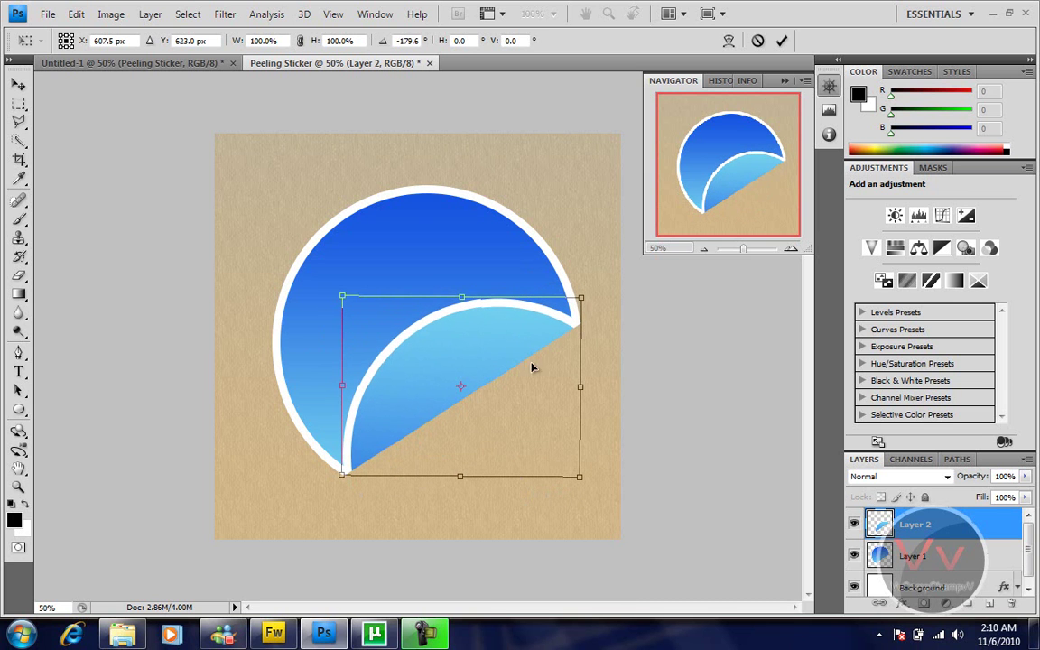
{"action": "left_click", "coordinate": [782, 40]}
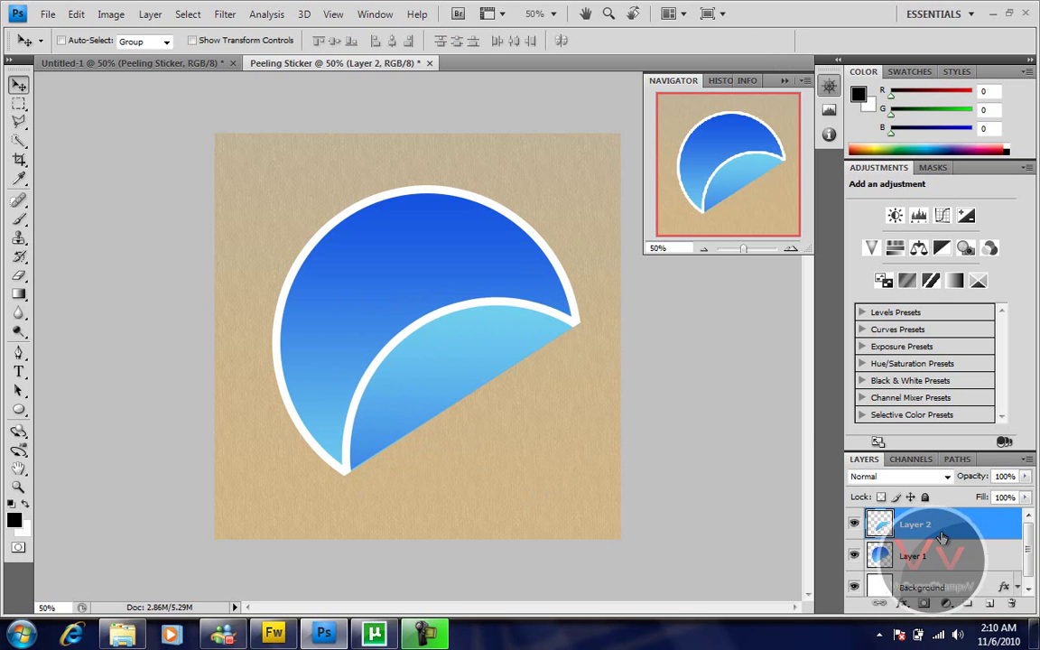
On a new Layer 3, paint soft black shadow dots at the flap's bottom and right tips.
{"action": "key", "text": "ctrl+alt+shift+n"}
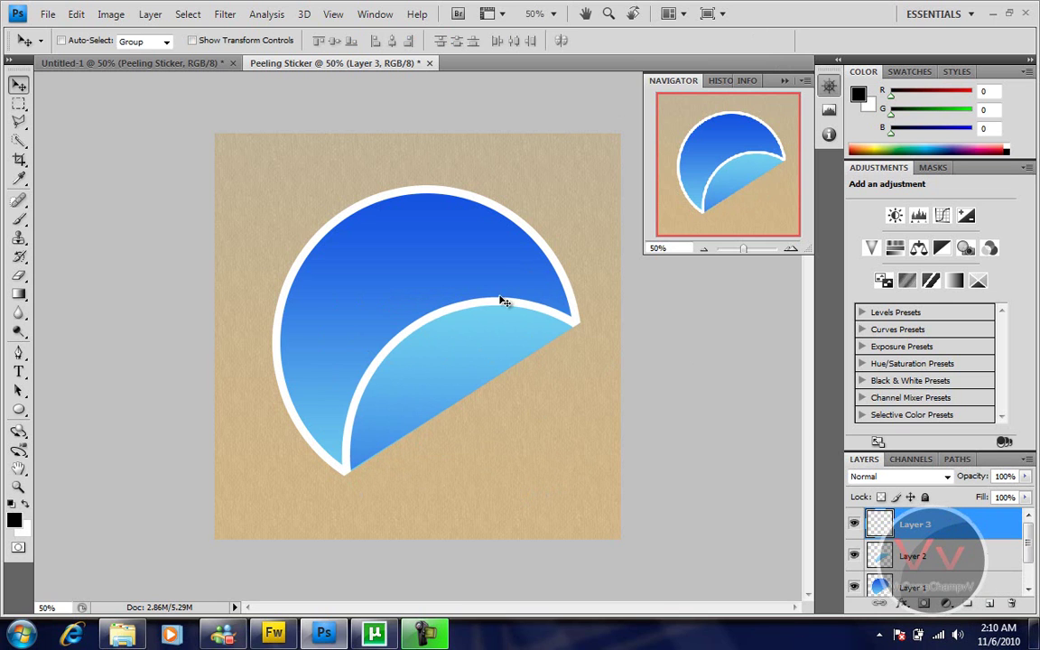
{"action": "left_click", "coordinate": [18, 219]}
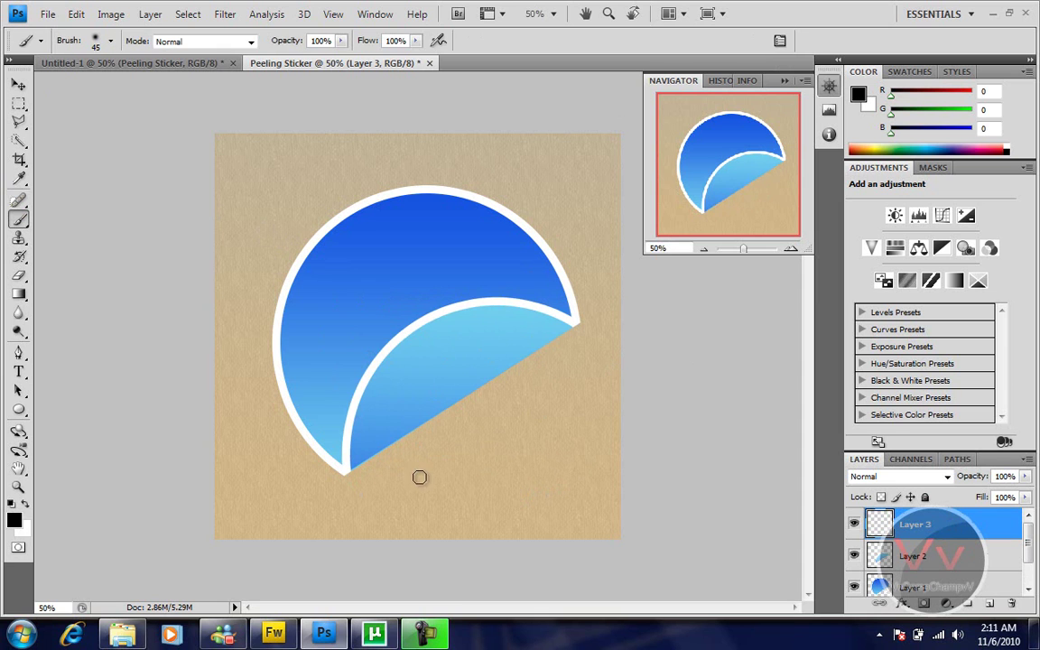
{"action": "left_click", "coordinate": [347, 470]}
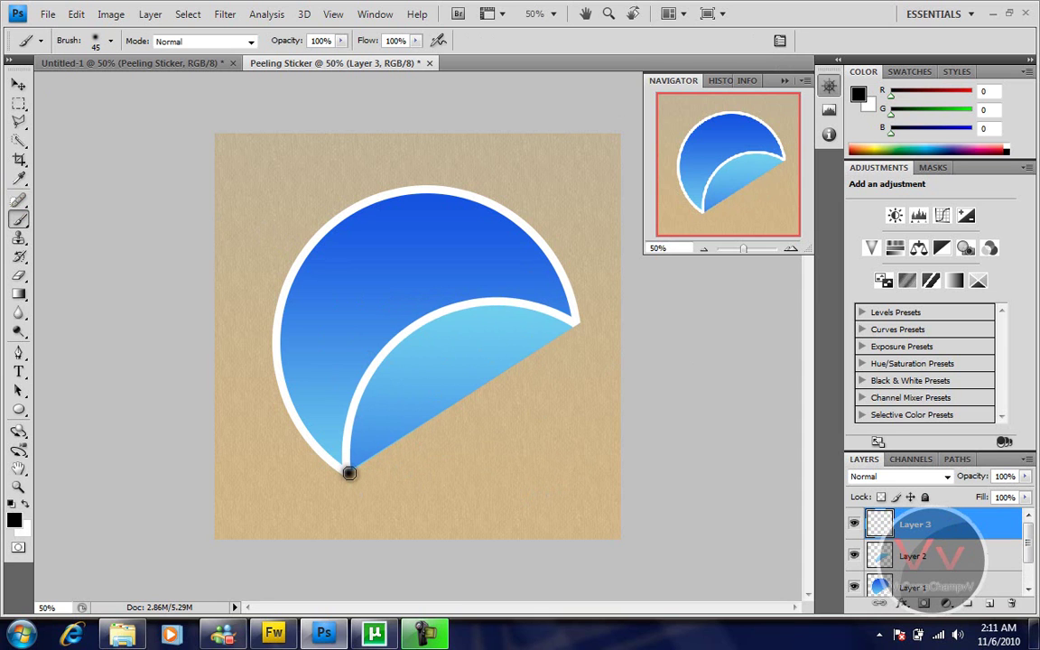
{"action": "left_click", "coordinate": [574, 323]}
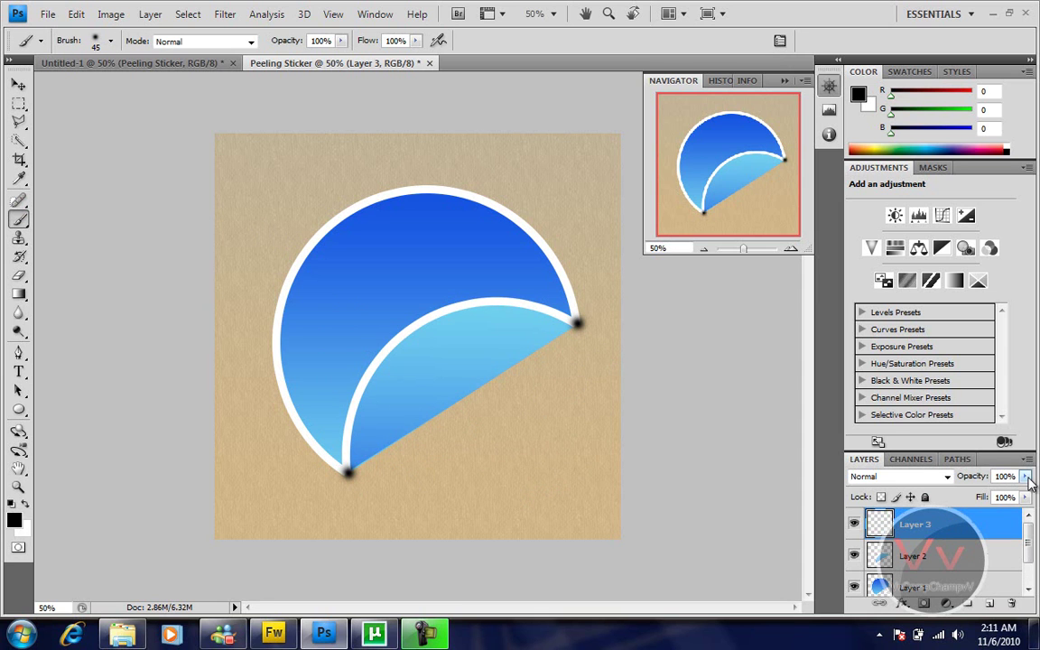
Lower the shadow layer's opacity to 14%.
{"action": "mouse_move", "coordinate": [1024, 480]}
{"action": "left_mouse_down"}
{"action": "mouse_move", "coordinate": [973, 498]}
{"action": "mouse_move", "coordinate": [966, 558]}
{"action": "mouse_move", "coordinate": [975, 579]}
{"action": "left_mouse_up"}
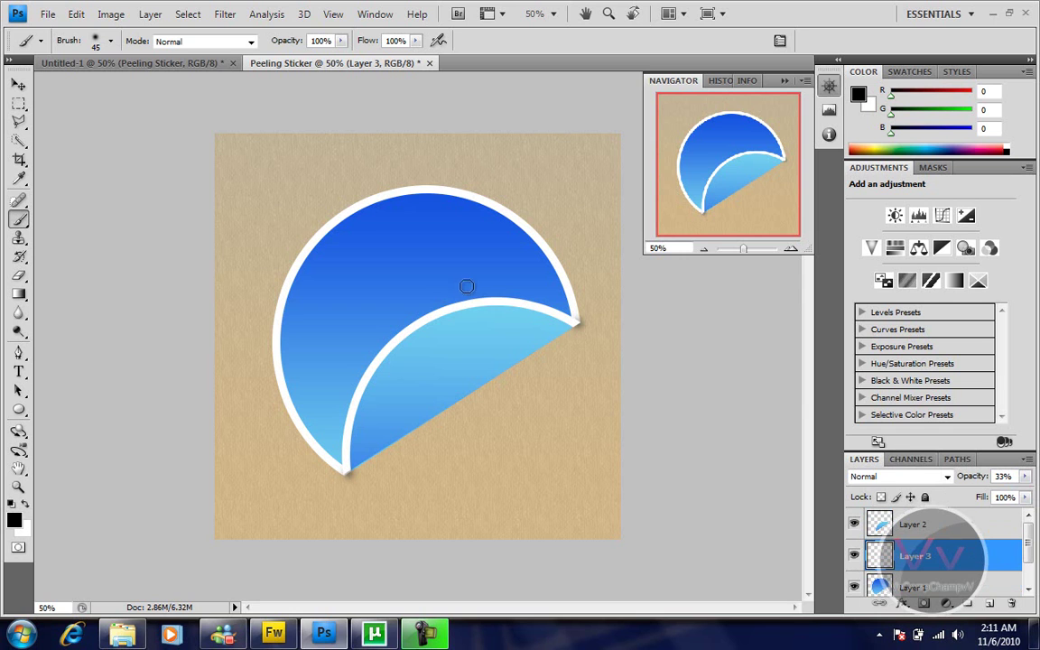
{"action": "left_click", "coordinate": [1025, 475]}
{"action": "left_click_drag", "start_coordinate": [962, 499], "coordinate": [958, 498]}
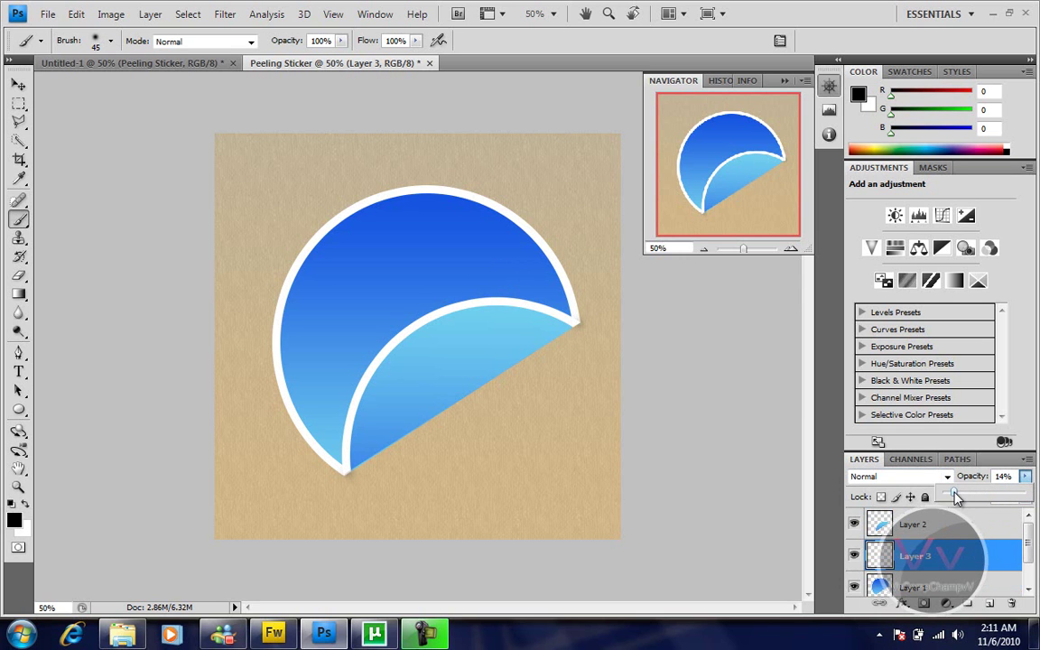
Give the flap on Layer 2 a Drop Shadow angled toward the curl, with a larger, softer Size.
{"action": "left_click", "coordinate": [986, 529]}
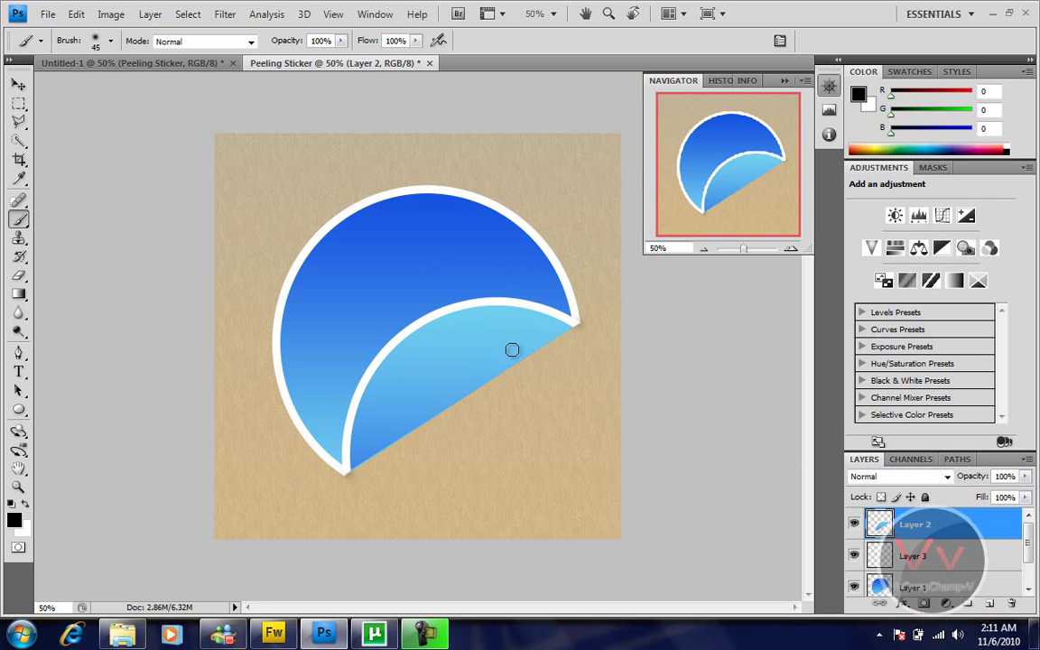
{"action": "right_click", "coordinate": [927, 524]}
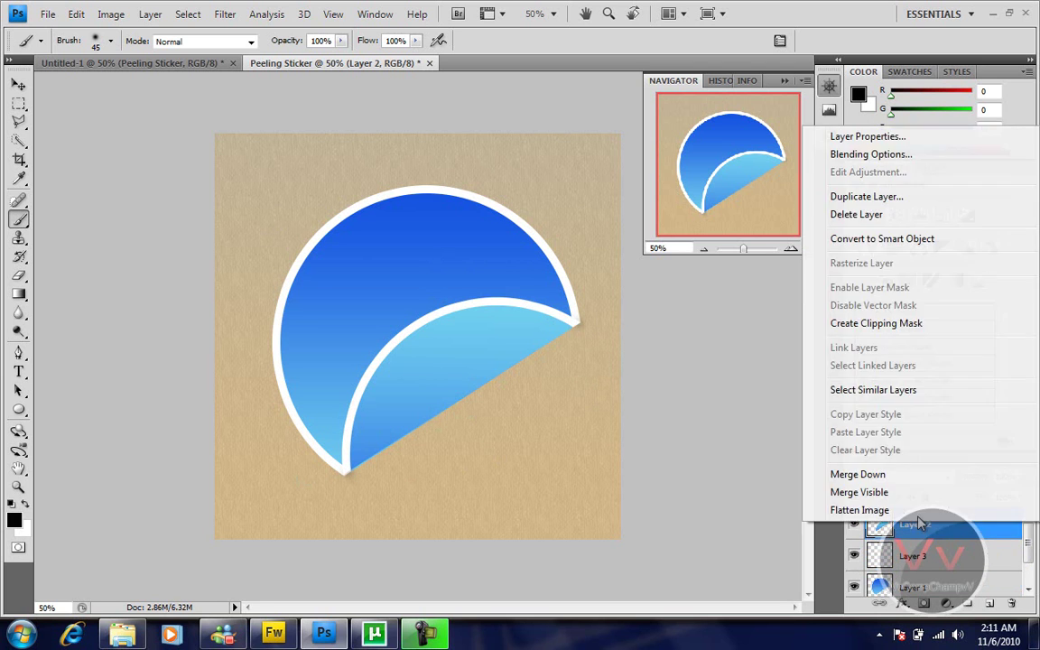
{"action": "left_click", "coordinate": [906, 161]}
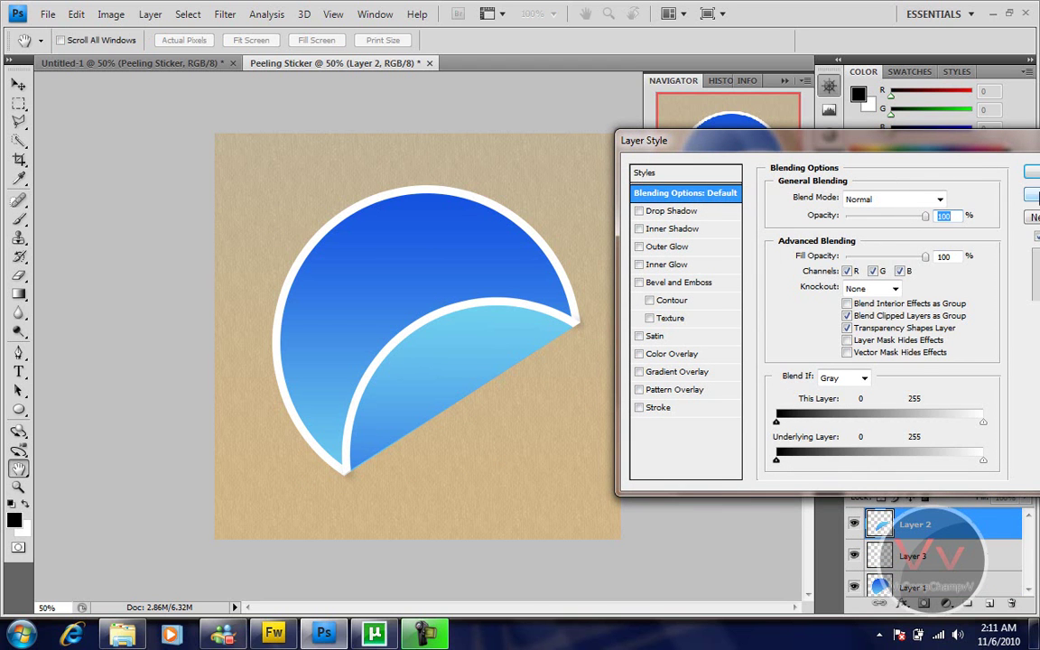
{"action": "left_click", "coordinate": [669, 211]}
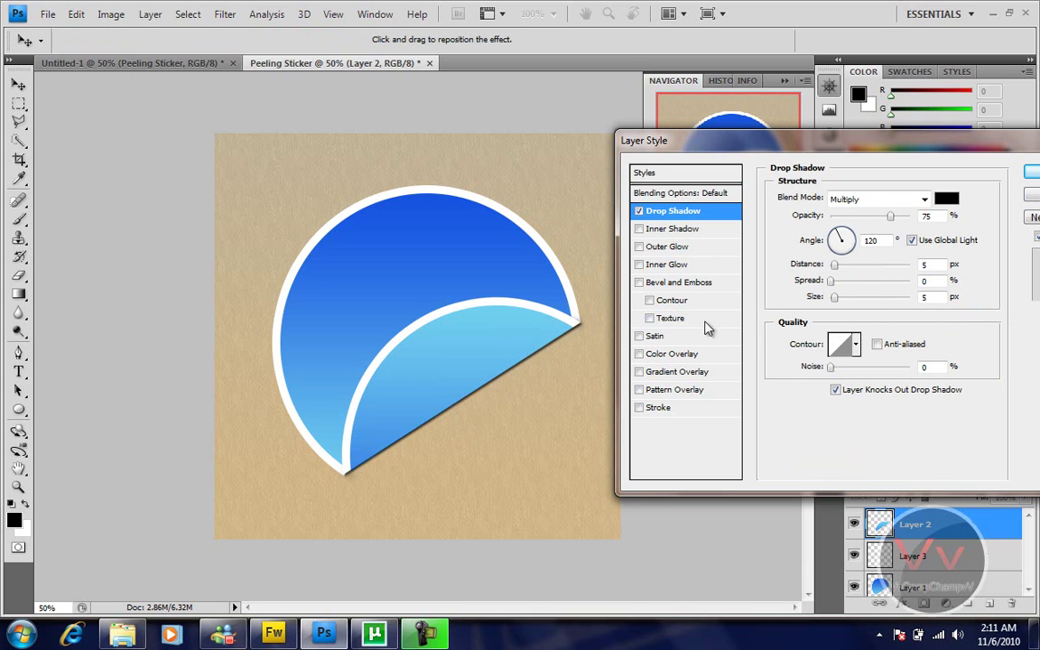
{"action": "left_click", "coordinate": [836, 246]}
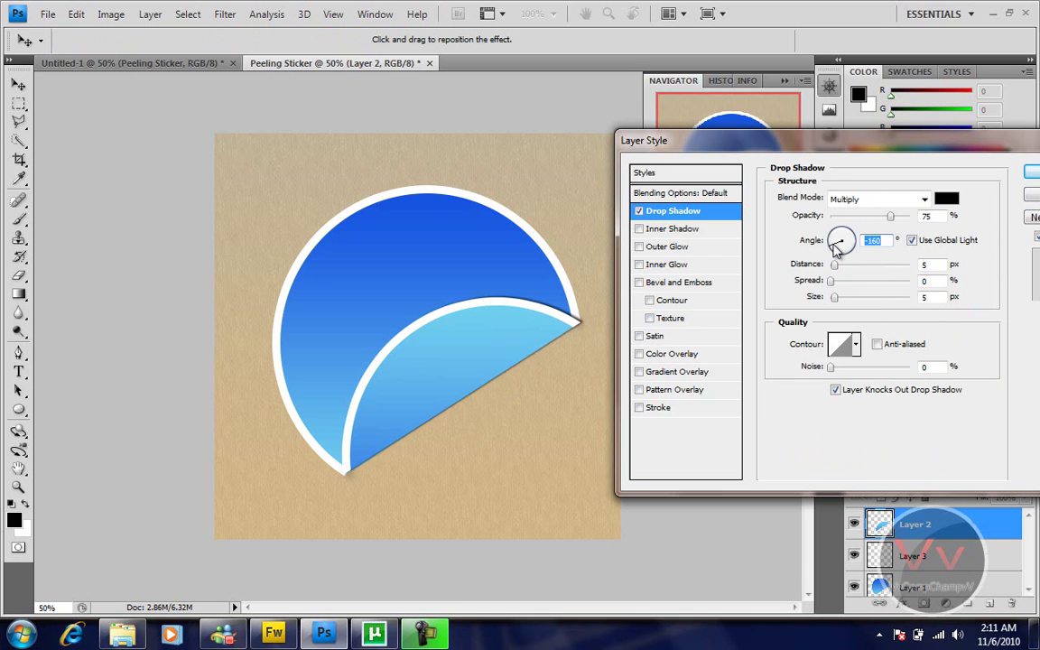
{"action": "left_click_drag", "start_coordinate": [836, 249], "coordinate": [847, 255]}
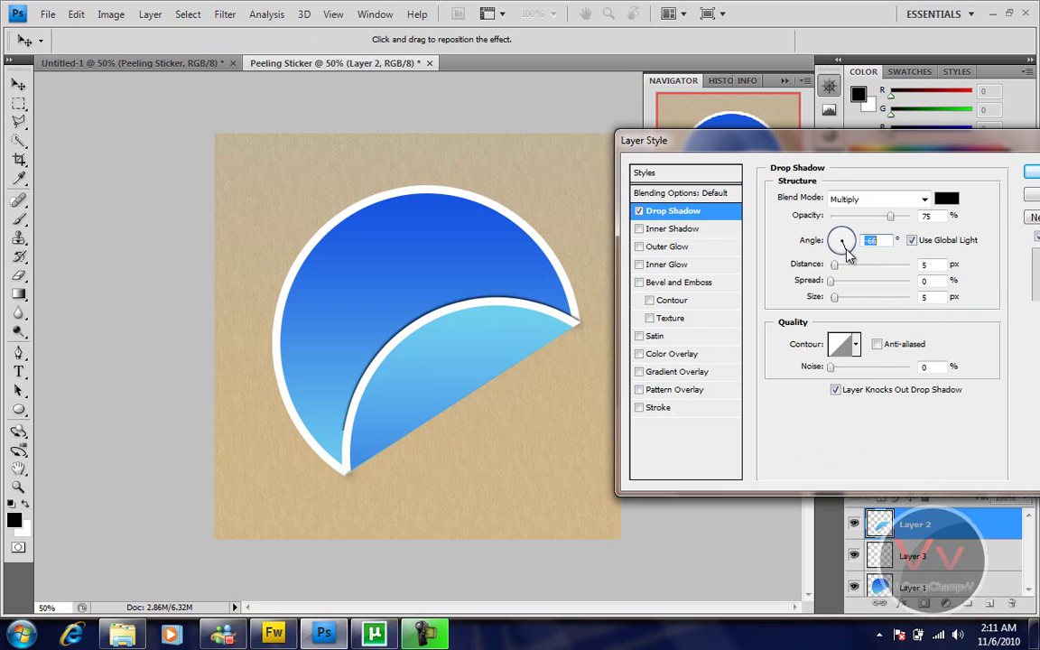
{"action": "left_click_drag", "start_coordinate": [834, 297], "coordinate": [857, 305]}
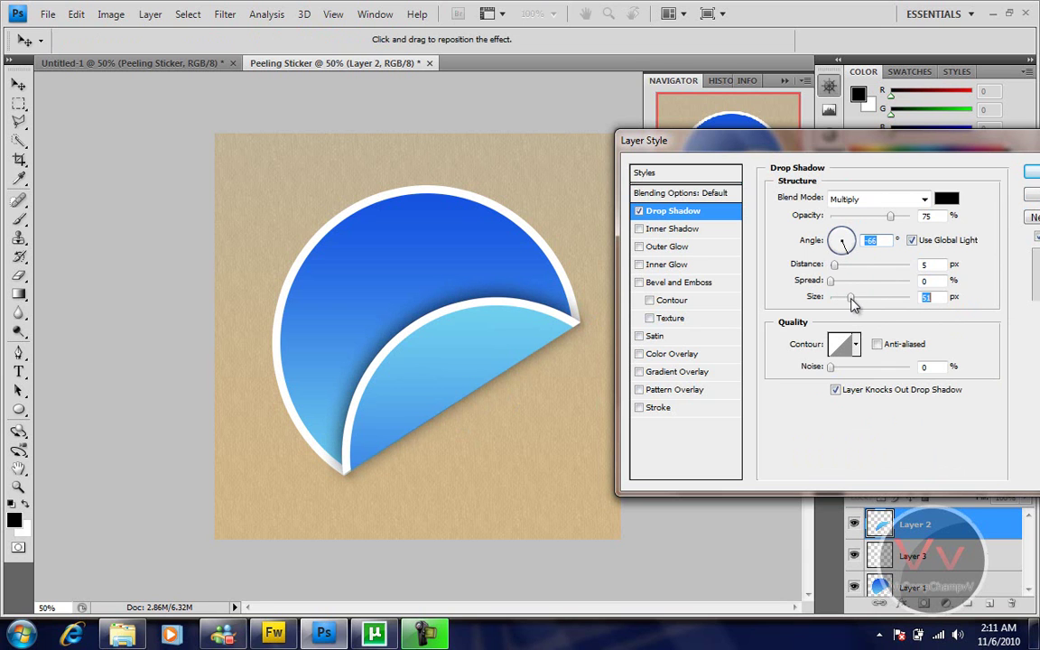
{"action": "left_click", "coordinate": [1034, 172]}
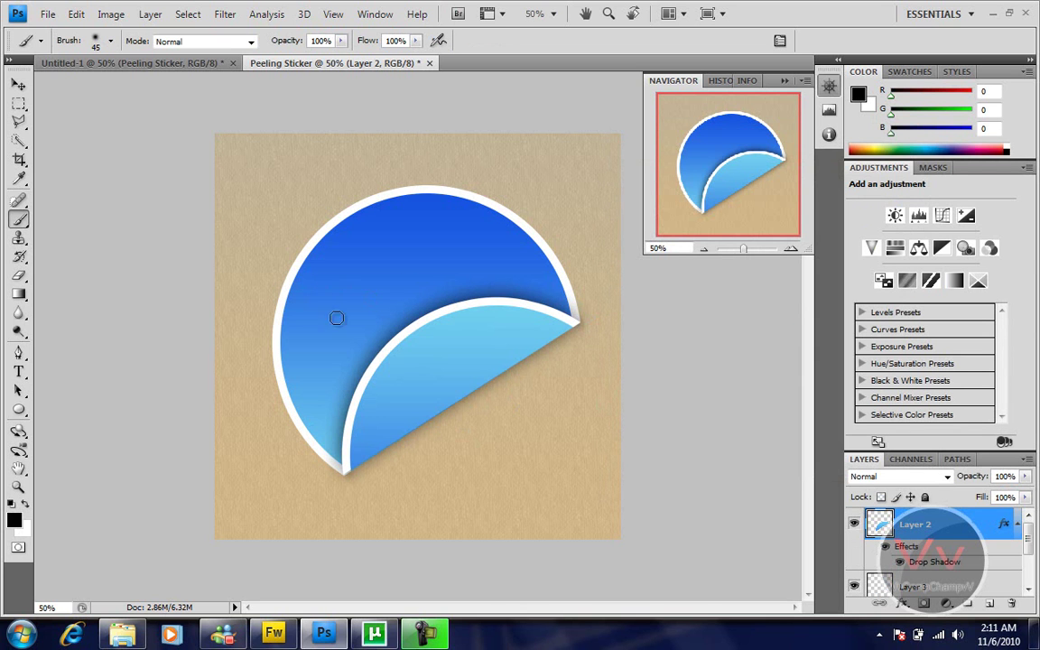
Type the word 'Photoshop' on the left side of the sticker.
{"action": "left_click", "coordinate": [19, 352]}
{"action": "left_click", "coordinate": [19, 371]}
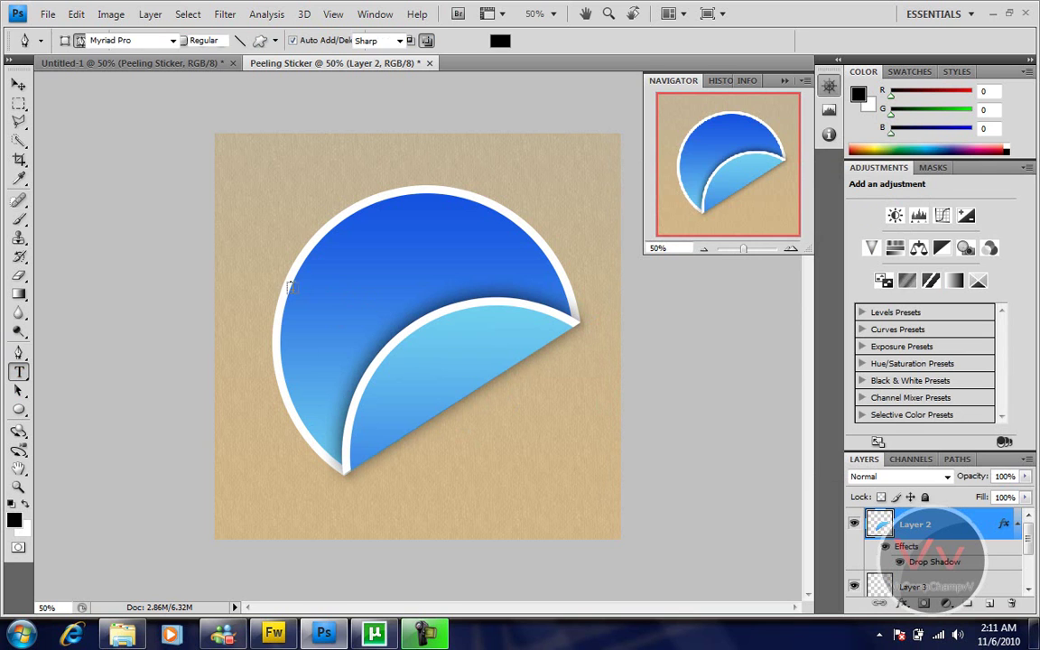
{"action": "left_click", "coordinate": [297, 327]}
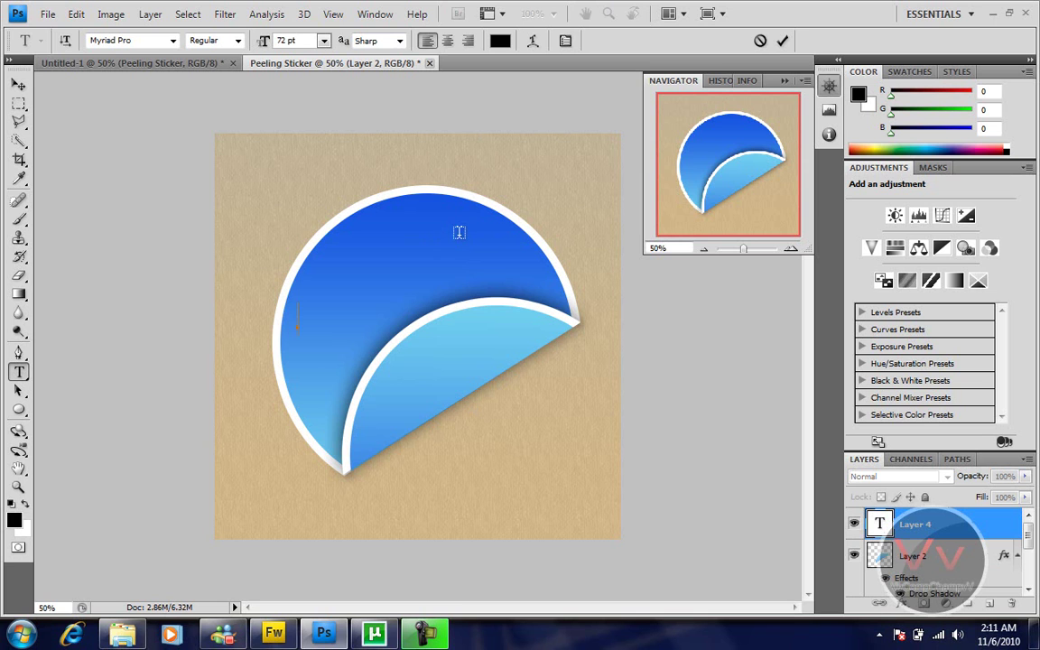
{"action": "type", "text": "Photos"}
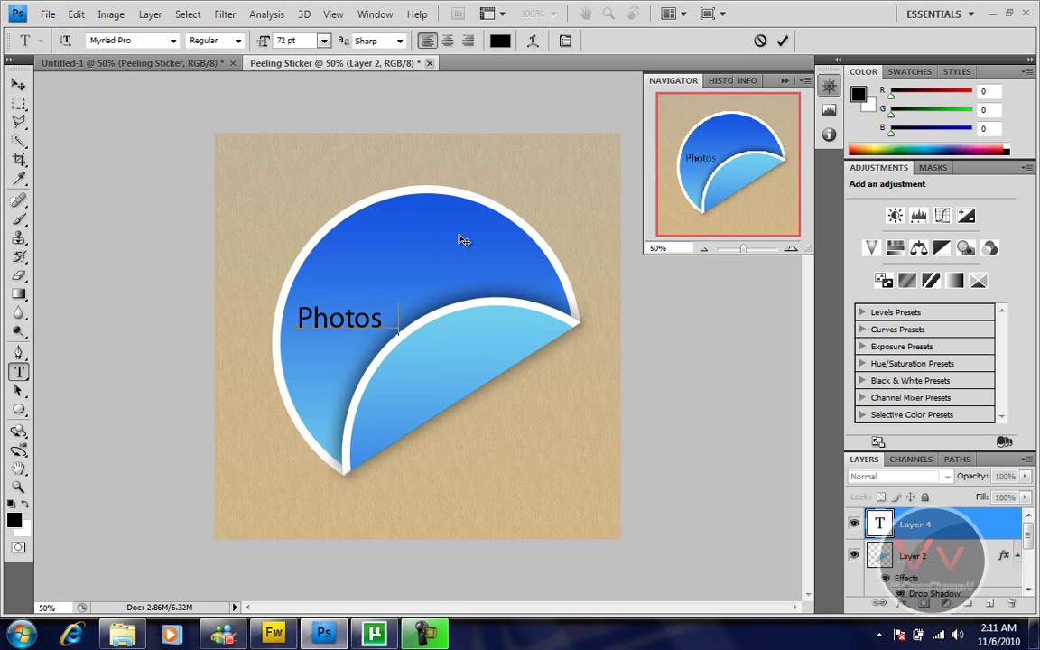
{"action": "type", "text": "hop"}
Scale the Photoshop text to 162.16 pt and move its layer below the flap layer.
{"action": "key", "text": "ctrl"}
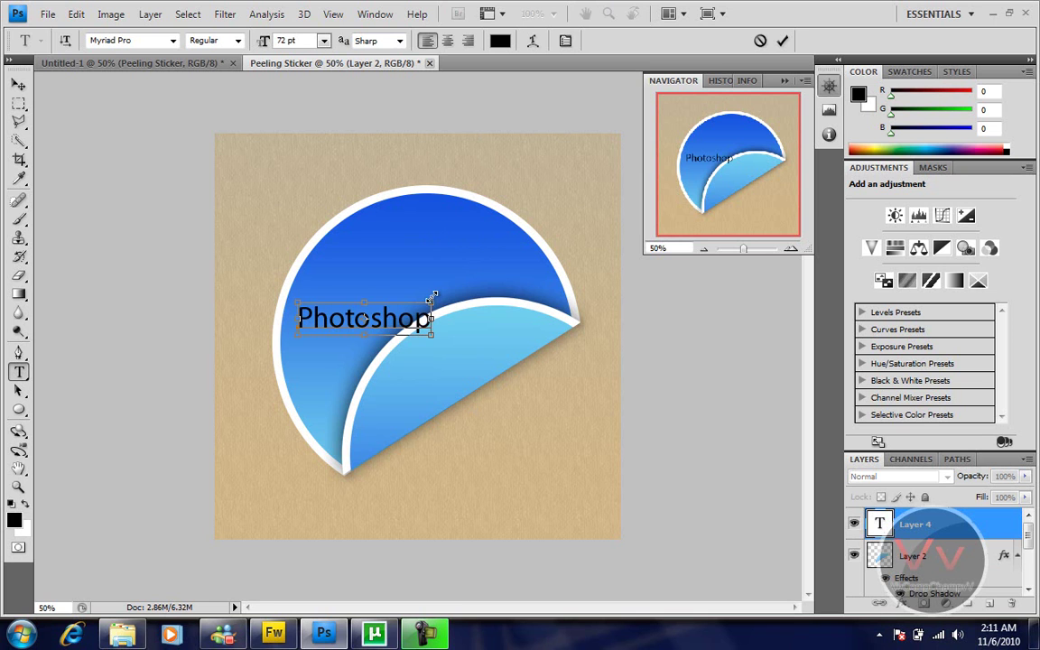
{"action": "left_click_drag", "start_coordinate": [435, 296], "coordinate": [537, 230]}
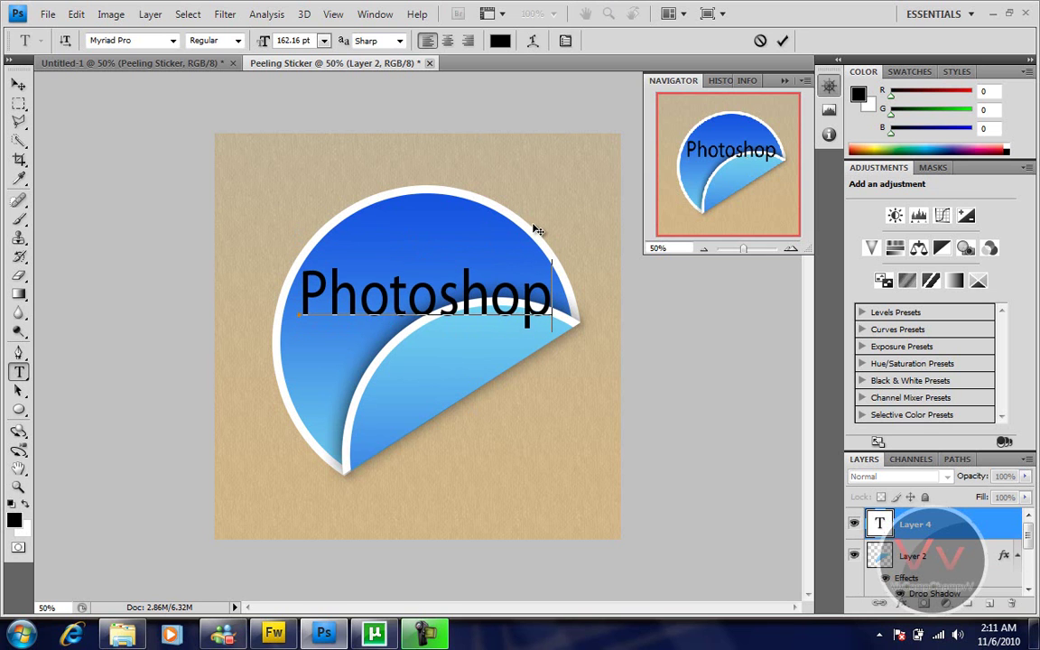
{"action": "left_click", "coordinate": [782, 41]}
{"action": "left_click_drag", "start_coordinate": [916, 524], "coordinate": [979, 579]}
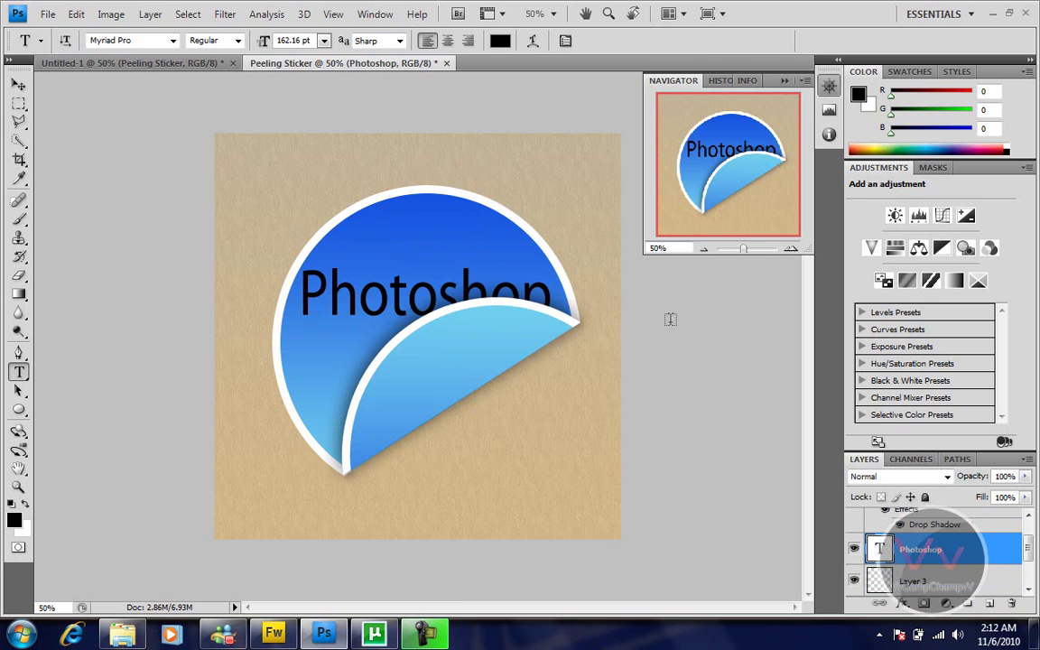